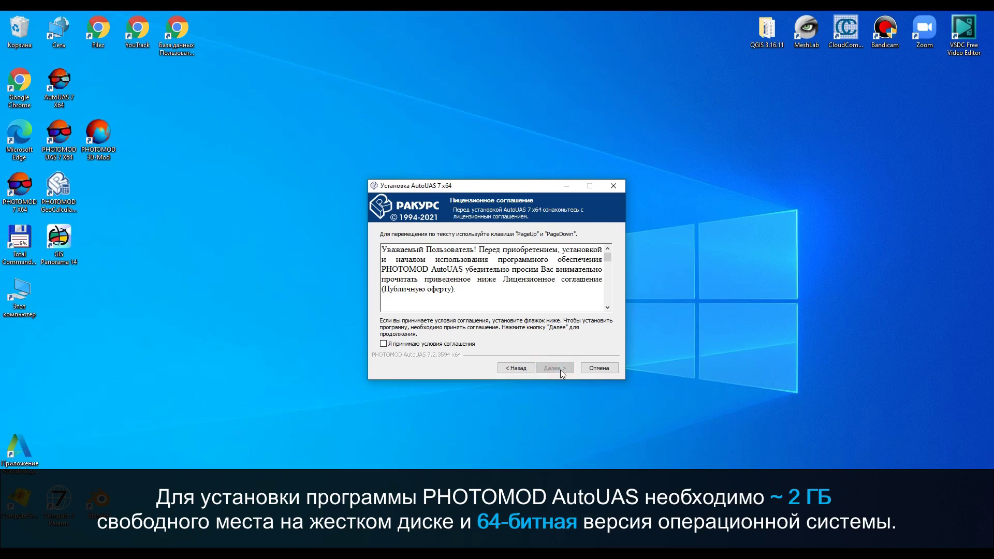
# Accept the licence agreement, install AutoUAS 7 x64 in C:\Program Files\PHOTOMOD_AutoUAS_7_x64 and finish the setup wizard.
pyautogui.moveTo(607, 257); pyautogui.dragTo(607, 306)
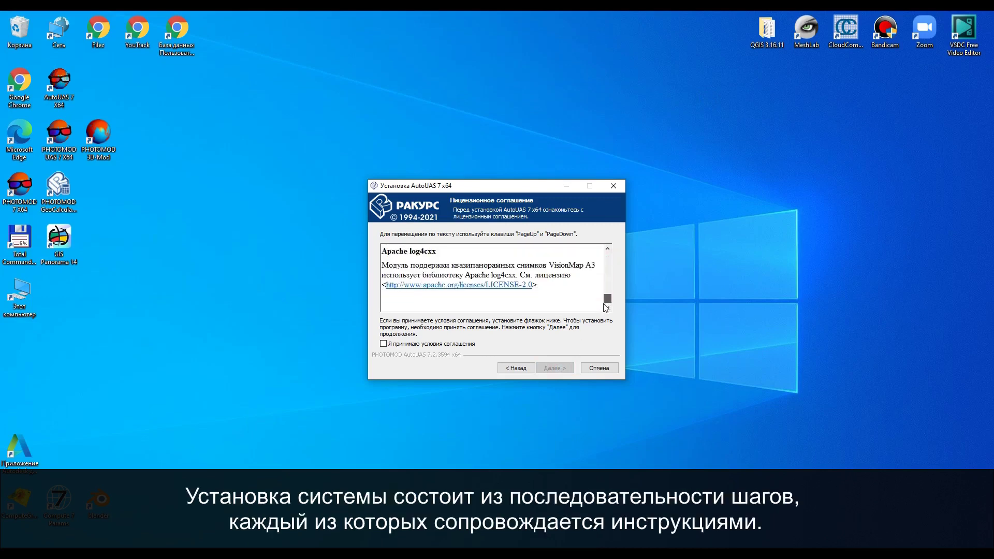
pyautogui.click(397, 344)
pyautogui.click(557, 370)
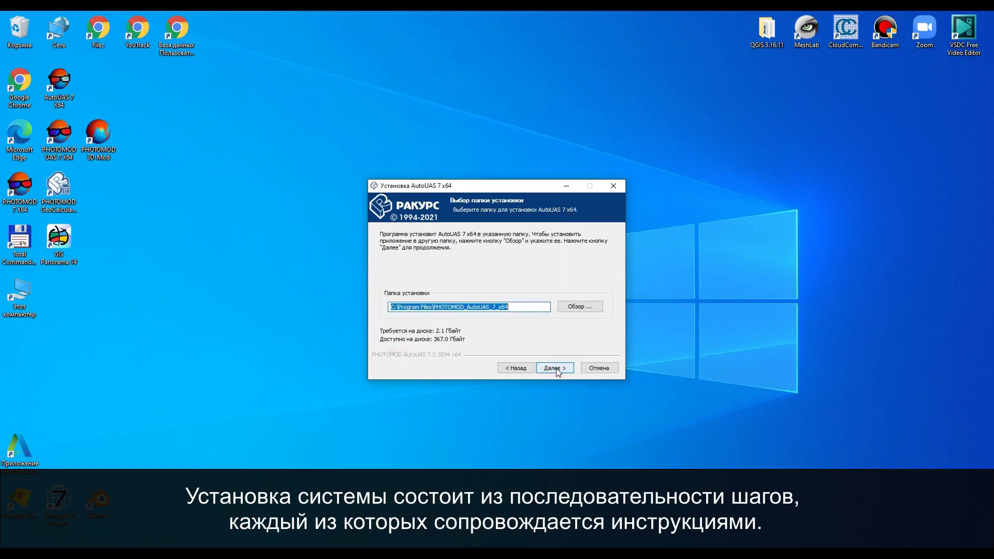
pyautogui.click(556, 368)
pyautogui.click(555, 369)
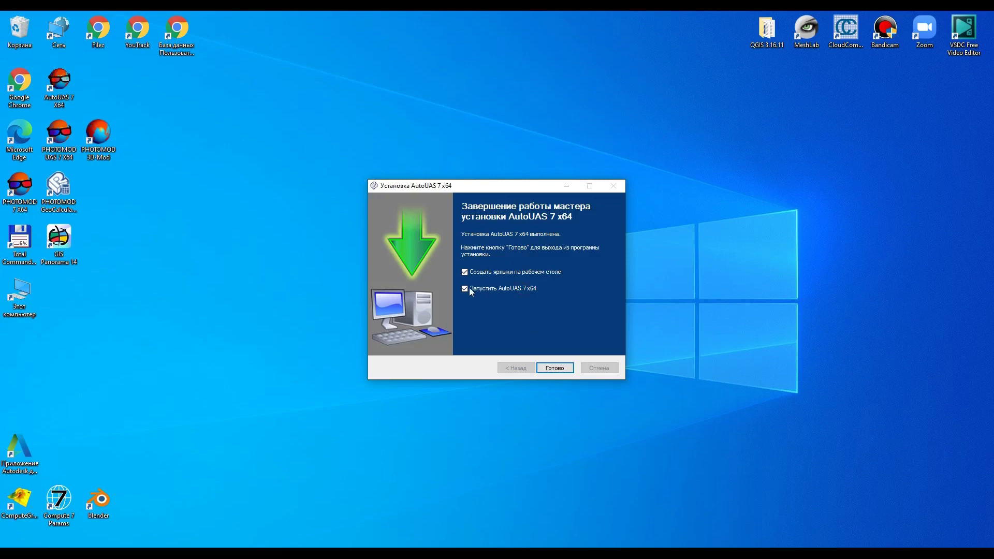
pyautogui.click(545, 367)
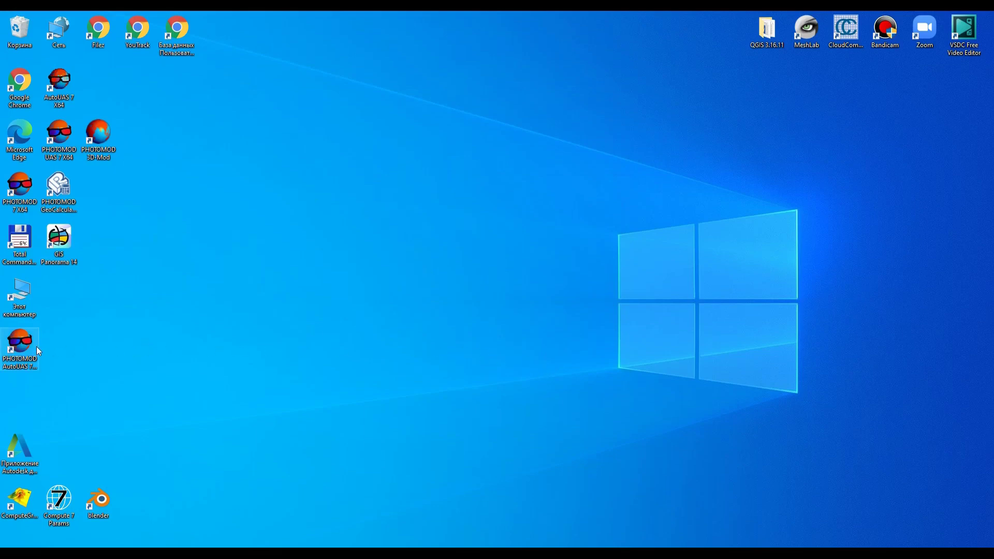
# Launch PHOTOMOD AutoUAS and set D:\Временные данные AutoUAS for temporary data and C:\PHOTOMODAutoUAS7.VAR for settings.
pyautogui.doubleClick(22, 349)
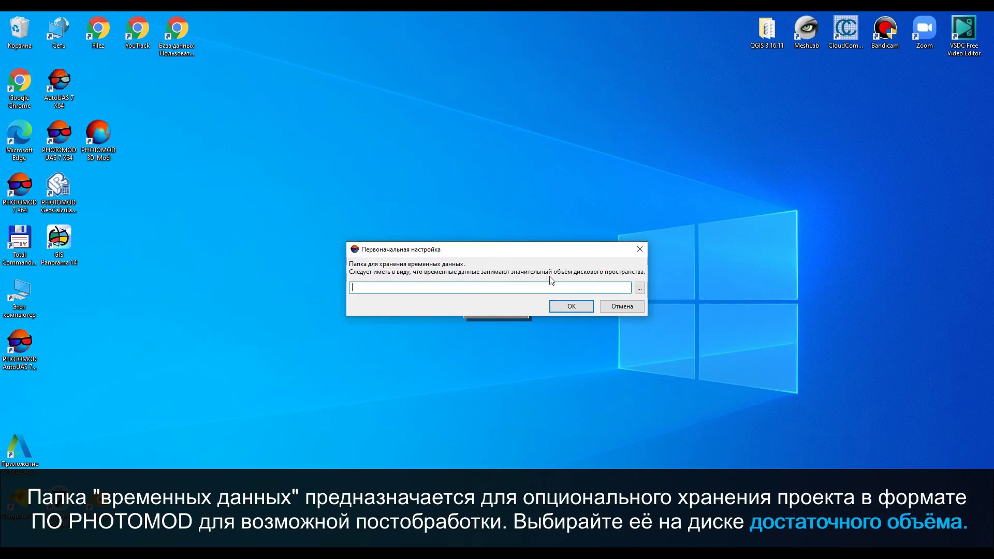
pyautogui.click(639, 289)
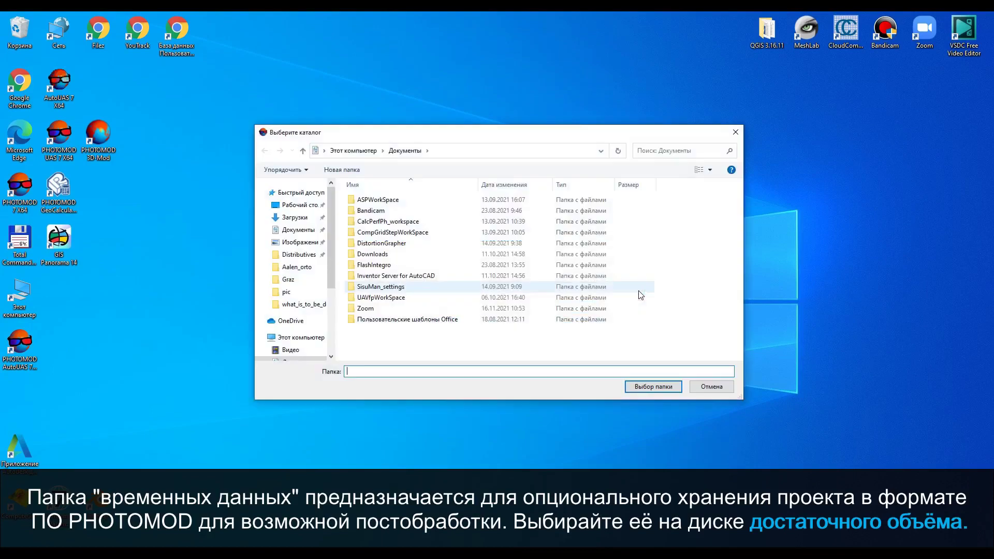
pyautogui.scroll(-3, 292, 337)
pyautogui.click(294, 342)
pyautogui.press('Return')
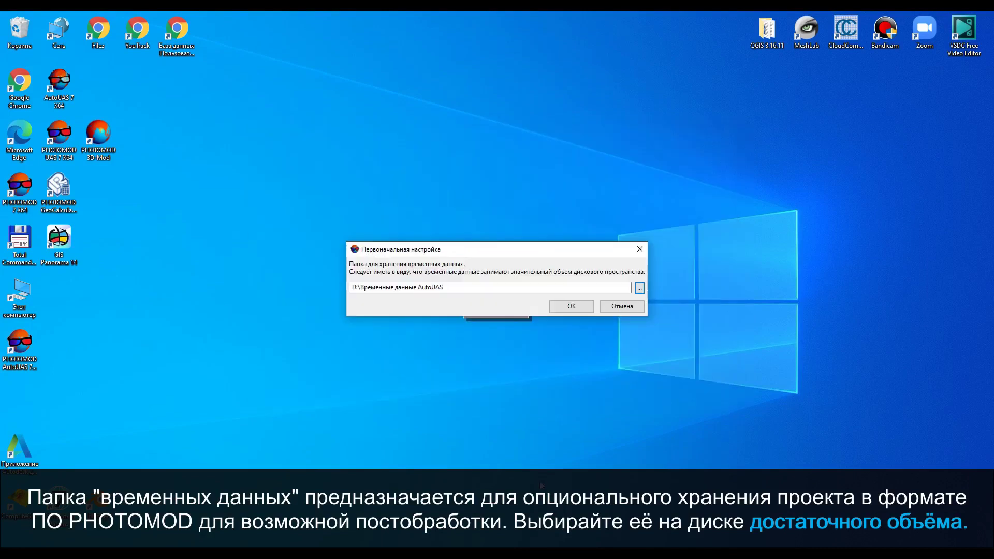
pyautogui.click(571, 306)
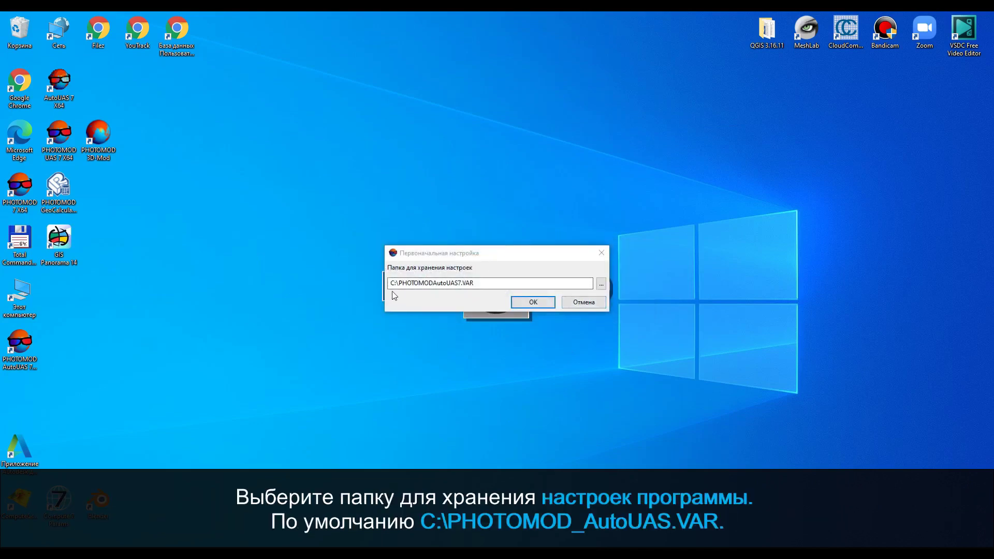
pyautogui.click(525, 304)
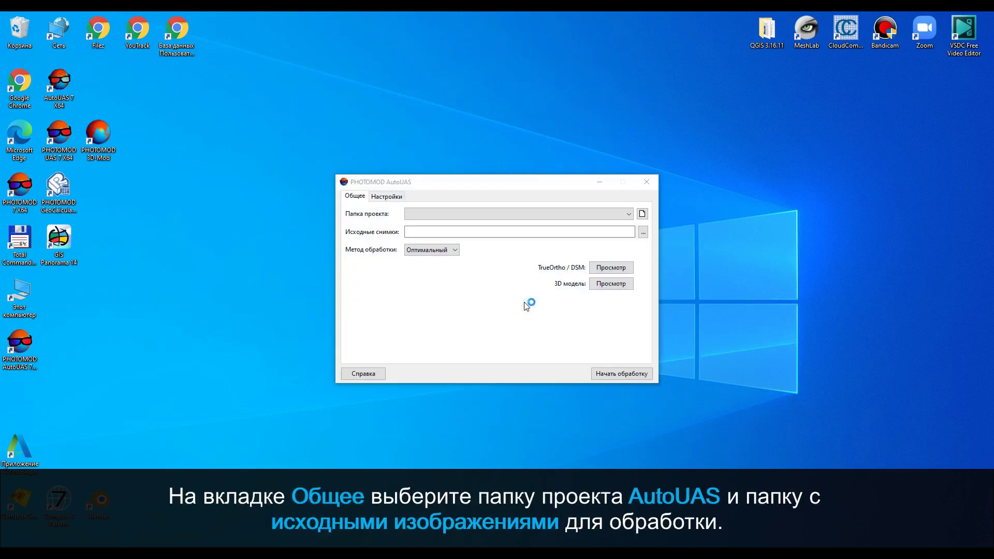
# Set the project folder to D:\Projects\БПЛА\AutoUas_test.
pyautogui.click(643, 215)
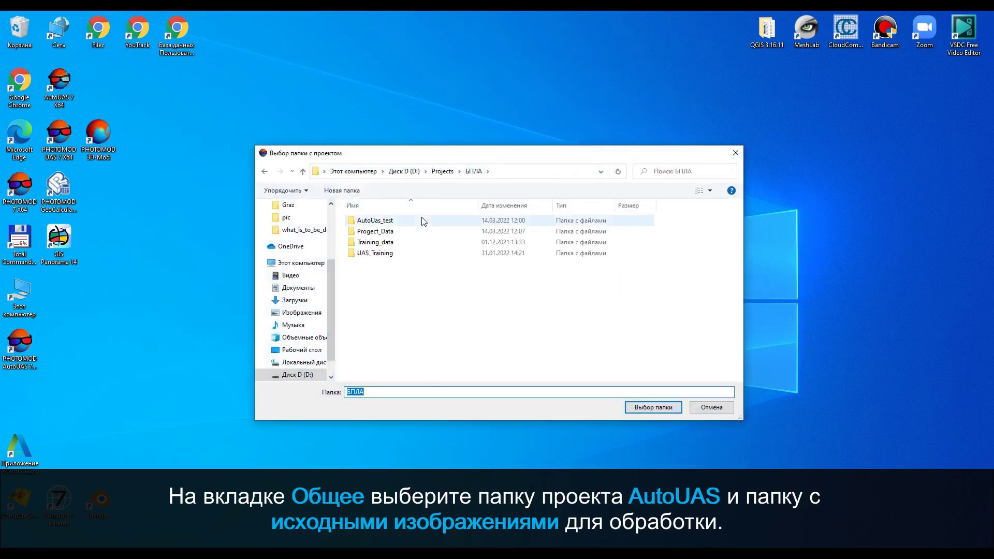
pyautogui.doubleClick(422, 222)
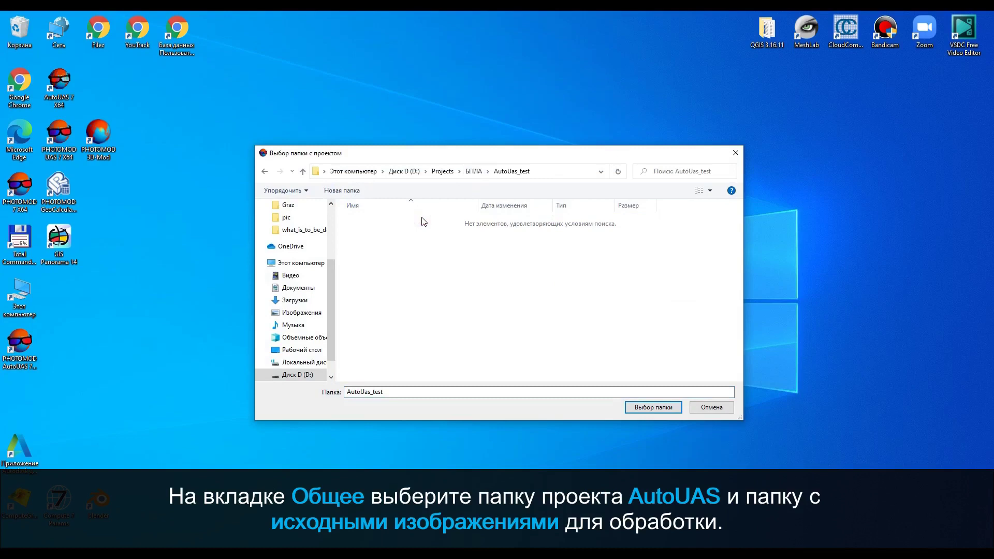
pyautogui.click(656, 412)
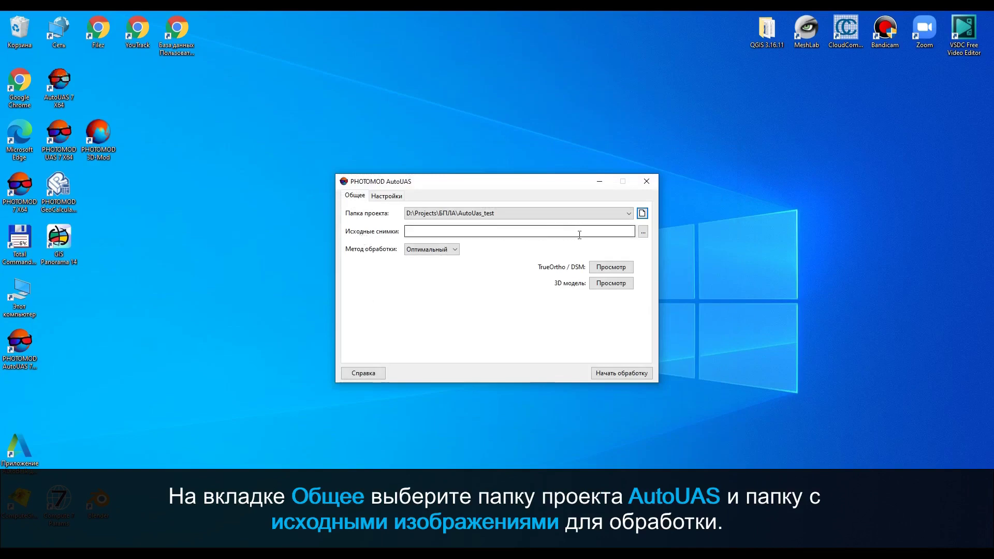
# Set the source images folder to D:\Projects\БПЛА\Progect_Data\Village3, looking through its images in File Explorer.
pyautogui.click(643, 233)
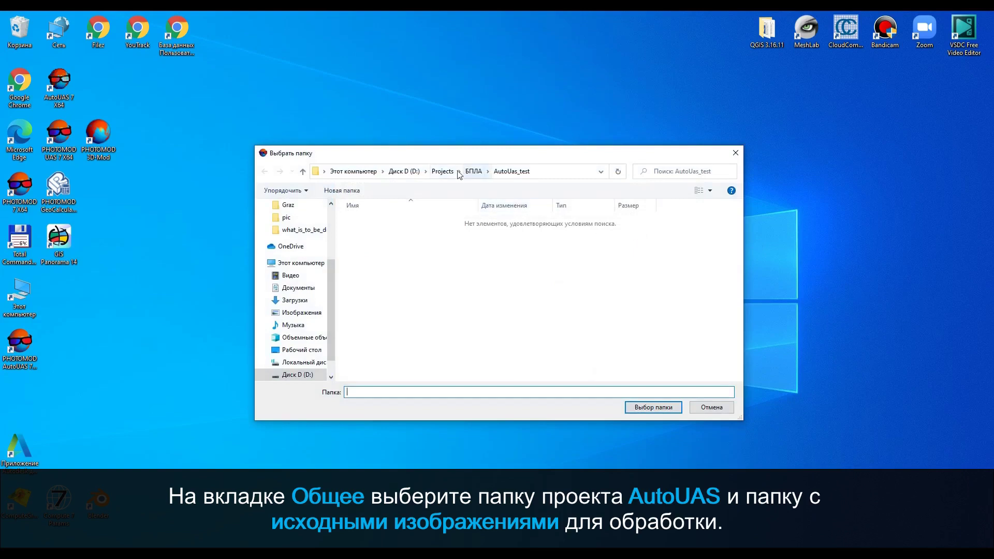
pyautogui.click(444, 172)
pyautogui.doubleClick(368, 264)
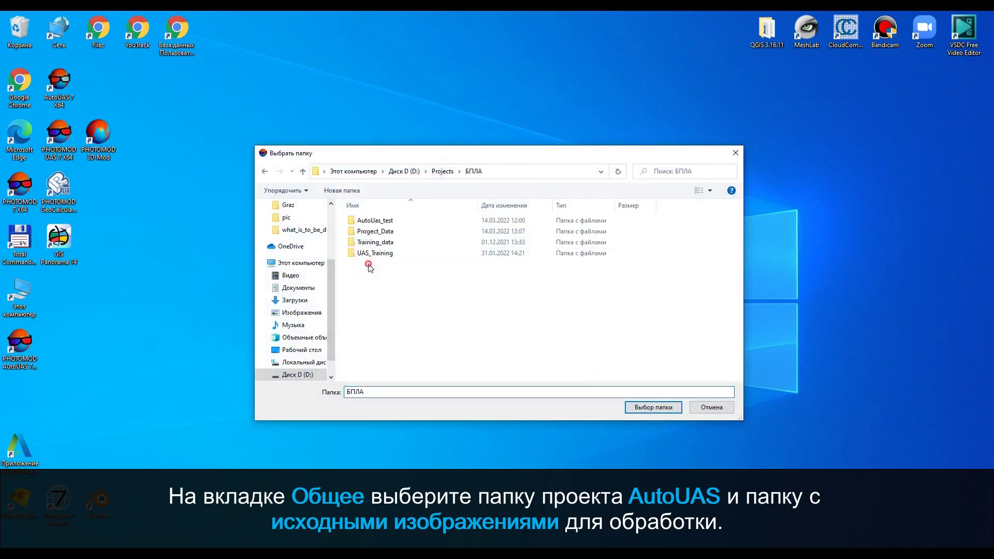
pyautogui.doubleClick(384, 231)
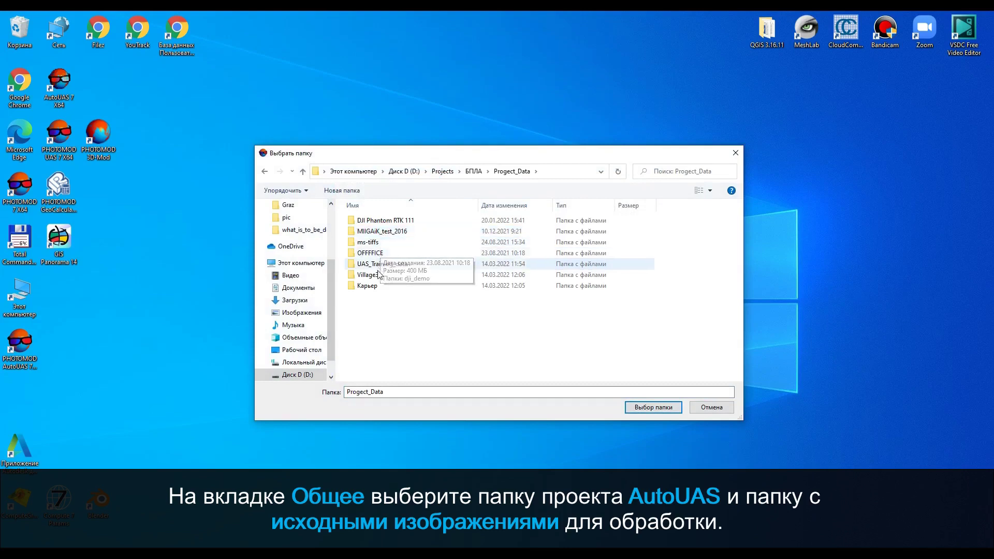
pyautogui.doubleClick(378, 276)
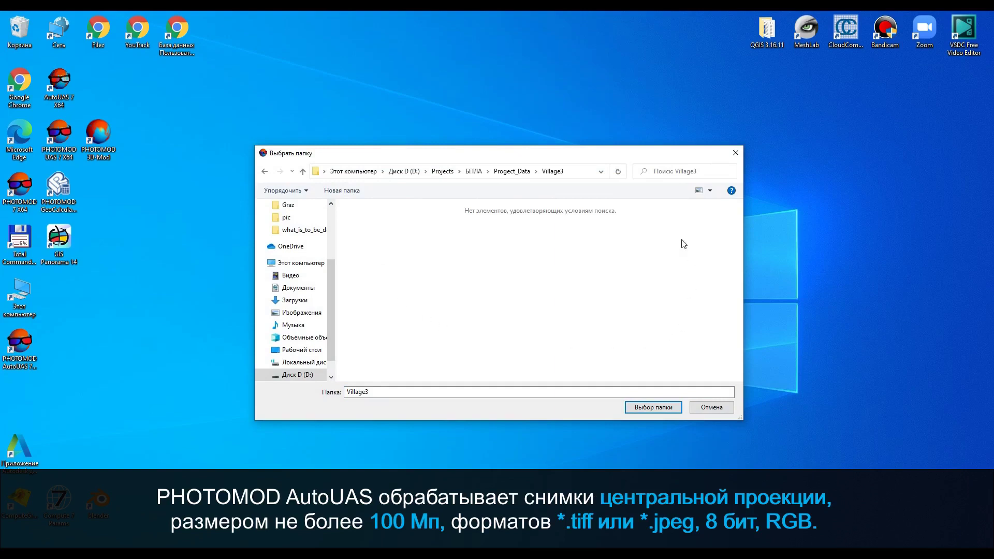
pyautogui.click(640, 408)
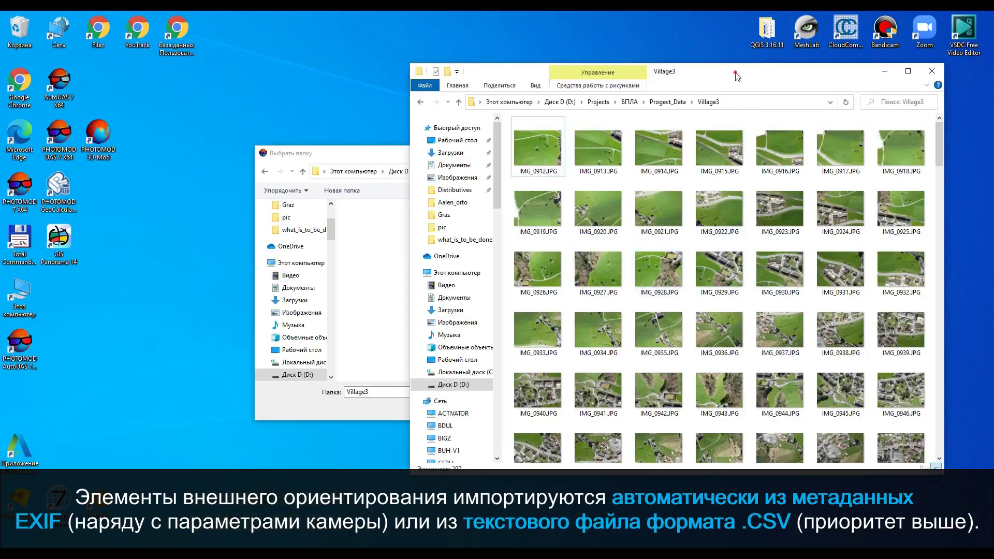
pyautogui.moveTo(738, 74); pyautogui.dragTo(547, 68)
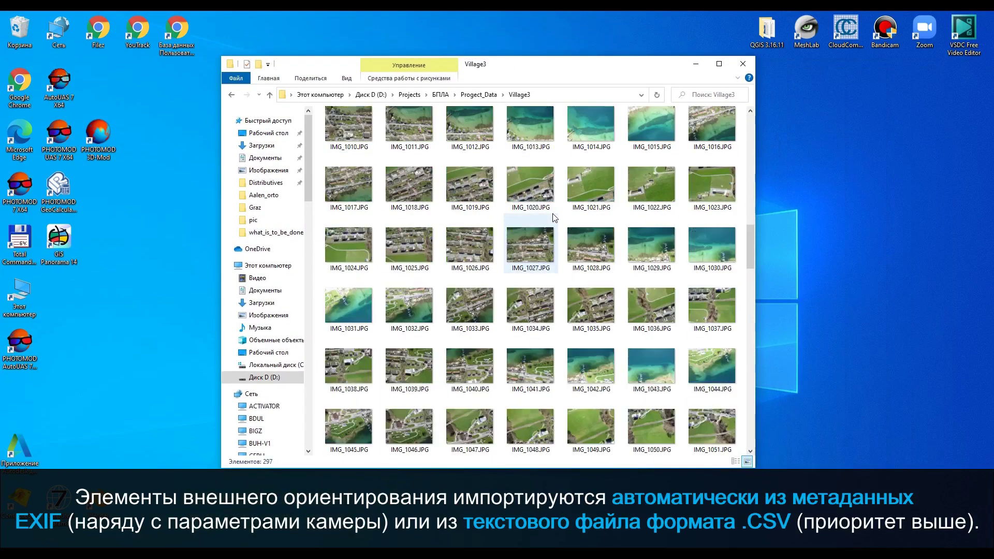
pyautogui.click(696, 64)
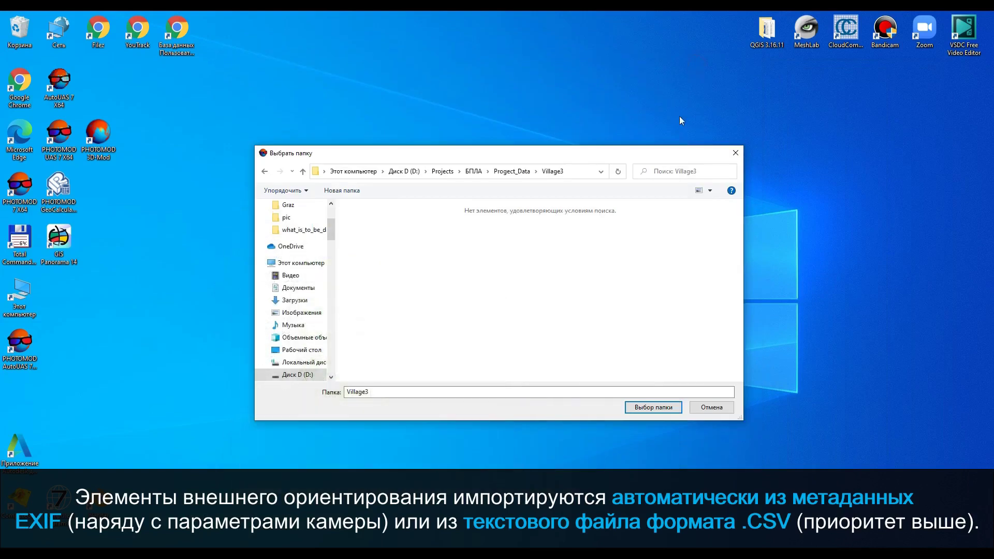
pyautogui.click(653, 407)
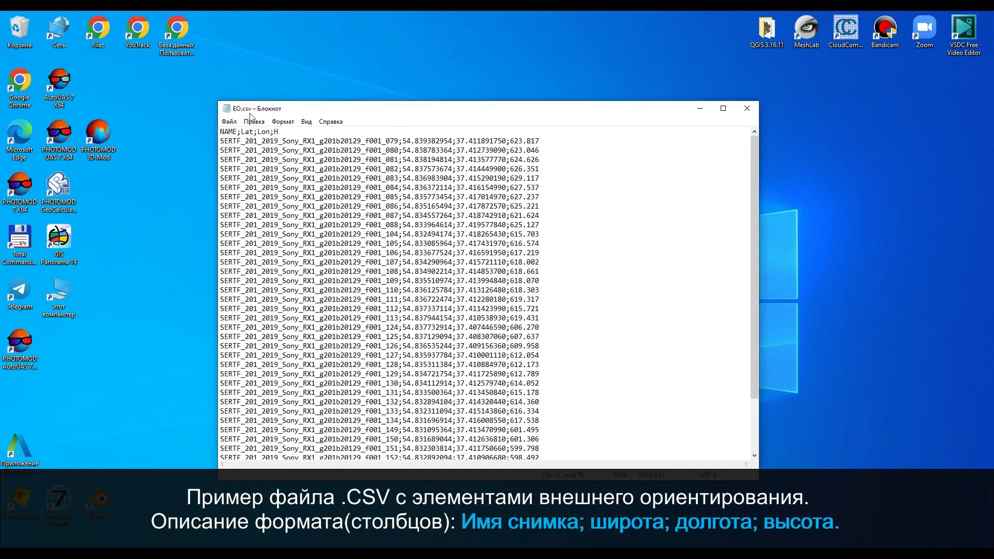
# Examine the header row and the column separators of the first record in EO.csv in Notepad.
pyautogui.moveTo(220, 133); pyautogui.dragTo(281, 132)
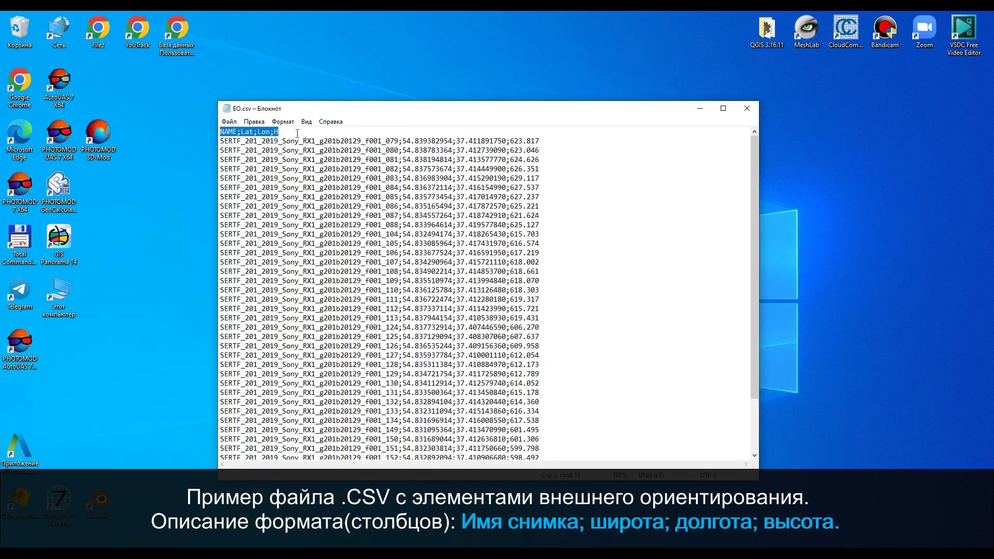
pyautogui.click(297, 134)
pyautogui.doubleClick(400, 141)
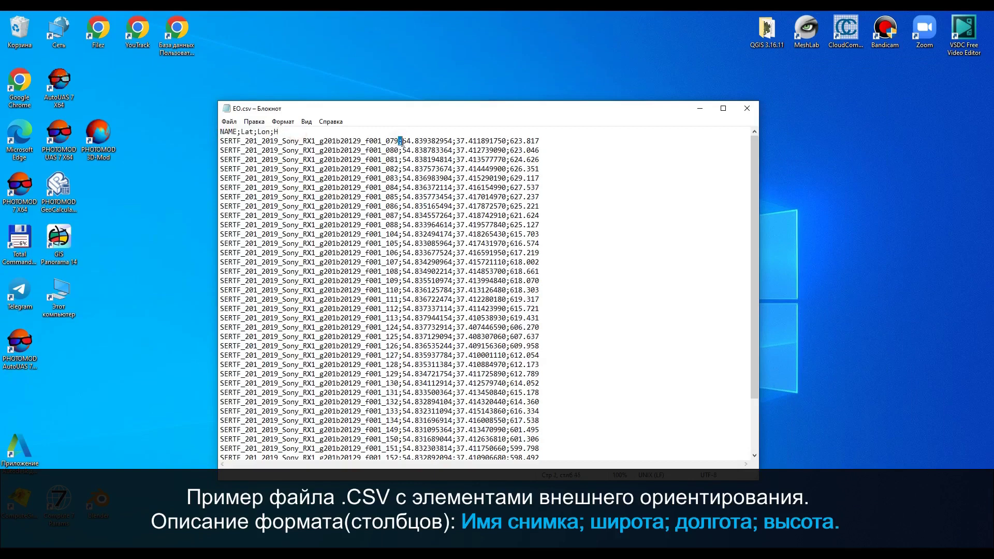
pyautogui.doubleClick(454, 141)
pyautogui.doubleClick(508, 141)
pyautogui.click(583, 160)
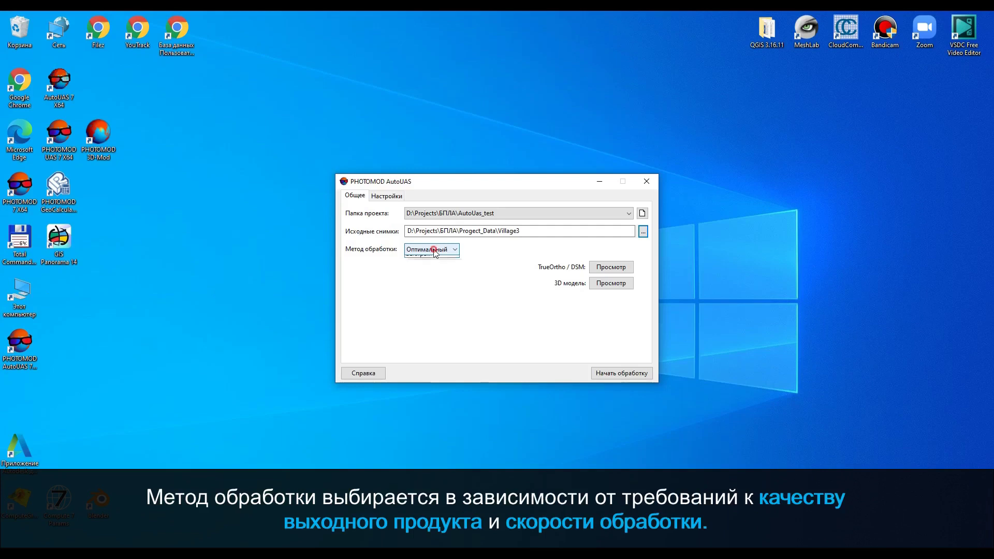
# Review the available processing methods in PHOTOMOD AutoUAS and open the processing settings.
pyautogui.click(435, 250)
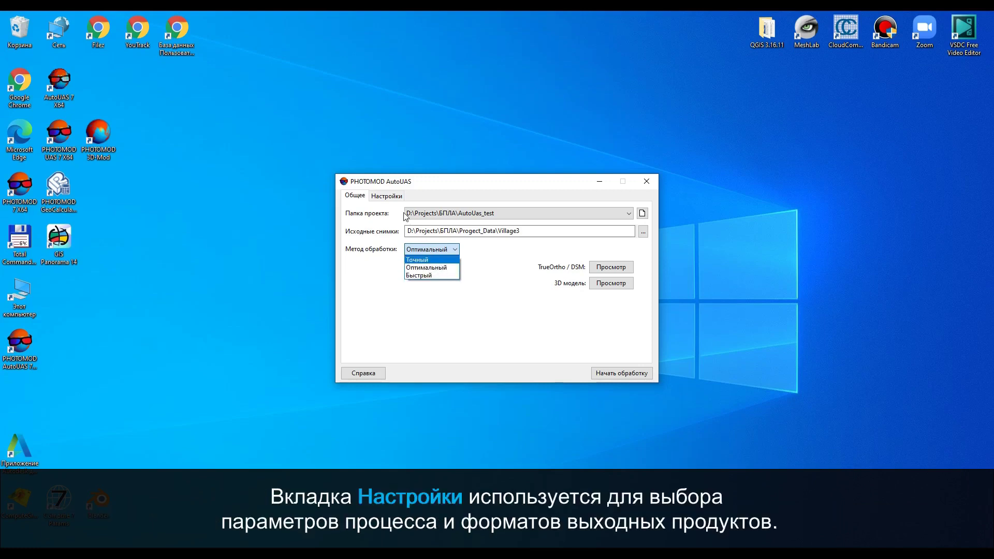
pyautogui.click(394, 200)
pyautogui.click(392, 200)
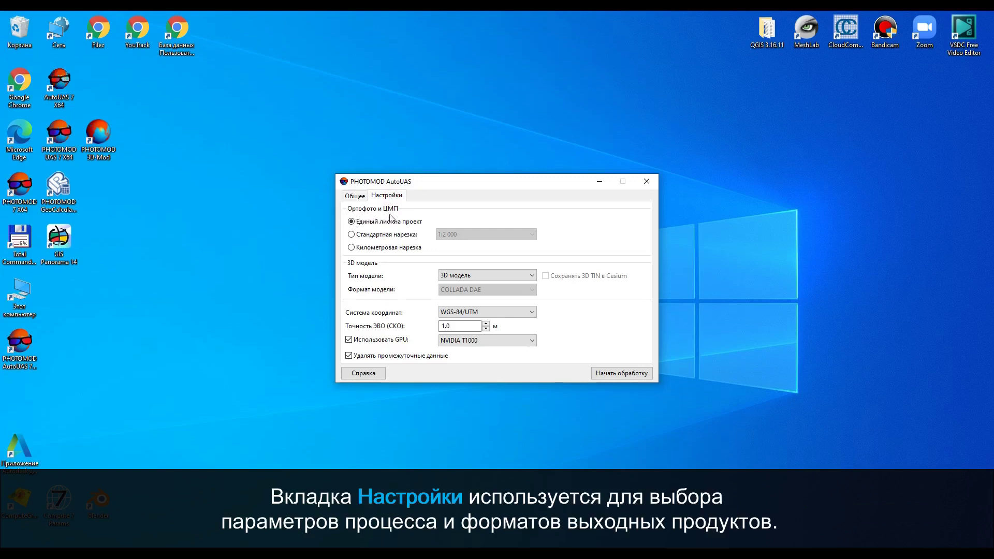
# Try standard 1:2 000 sheet division for the orthophoto and DSM, and restore the single sheet per project.
pyautogui.click(413, 239)
pyautogui.click(452, 236)
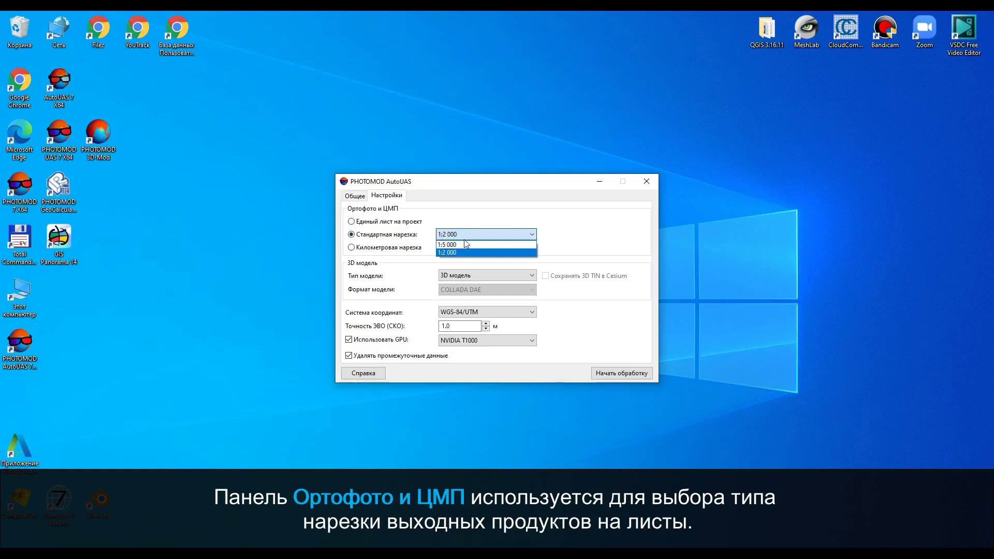
pyautogui.click(500, 237)
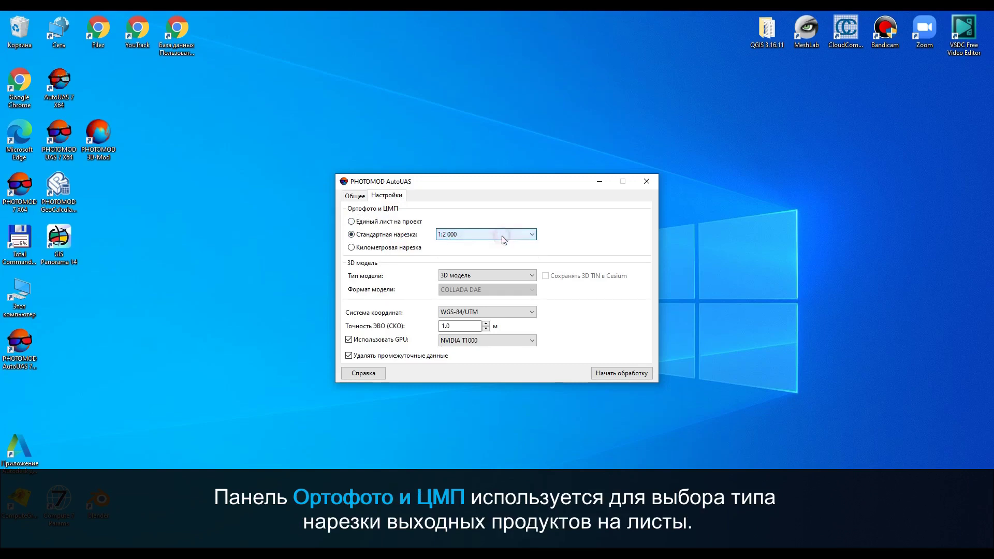
pyautogui.click(405, 223)
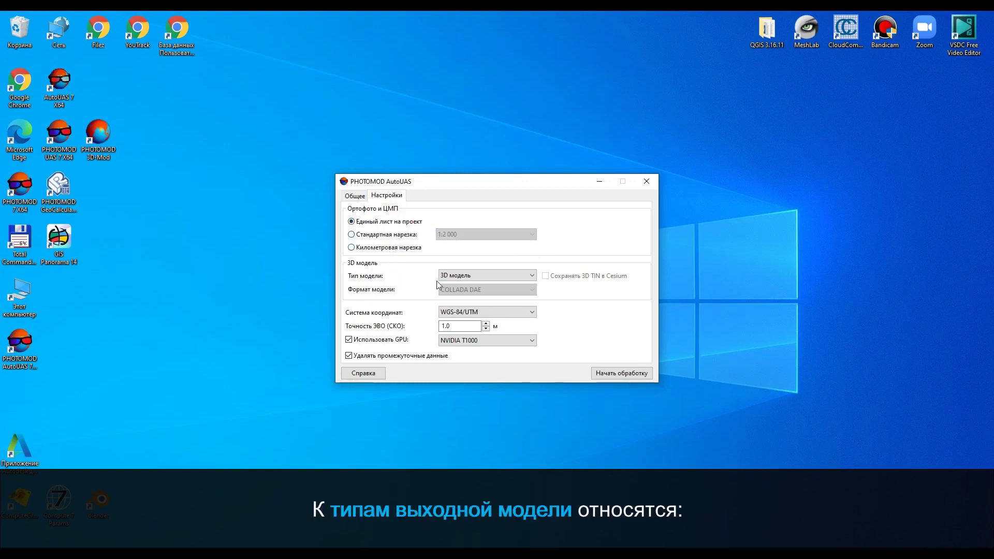
# Keep 3D модель as the model type and choose WGS-84/UTM as the output coordinate system.
pyautogui.click(456, 278)
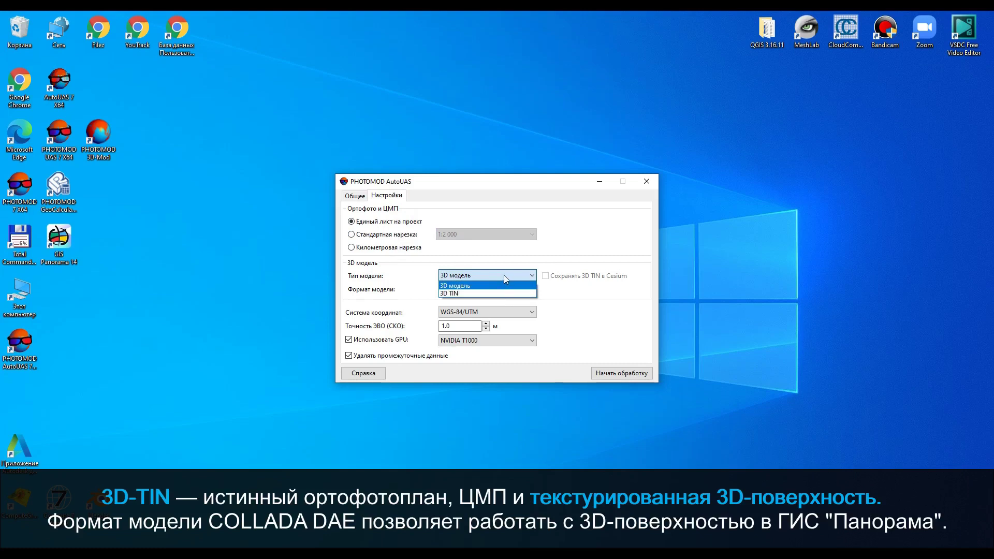
pyautogui.click(504, 278)
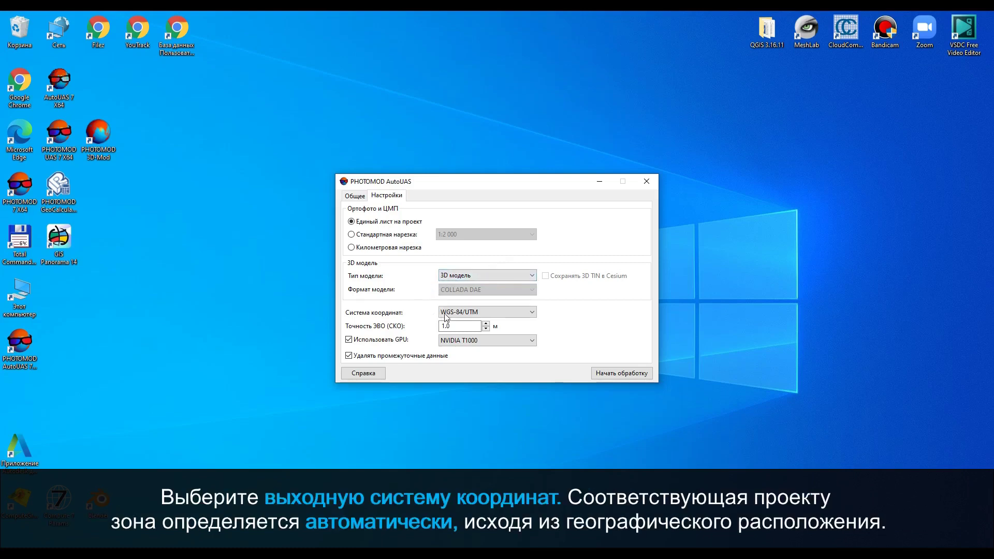
pyautogui.click(522, 317)
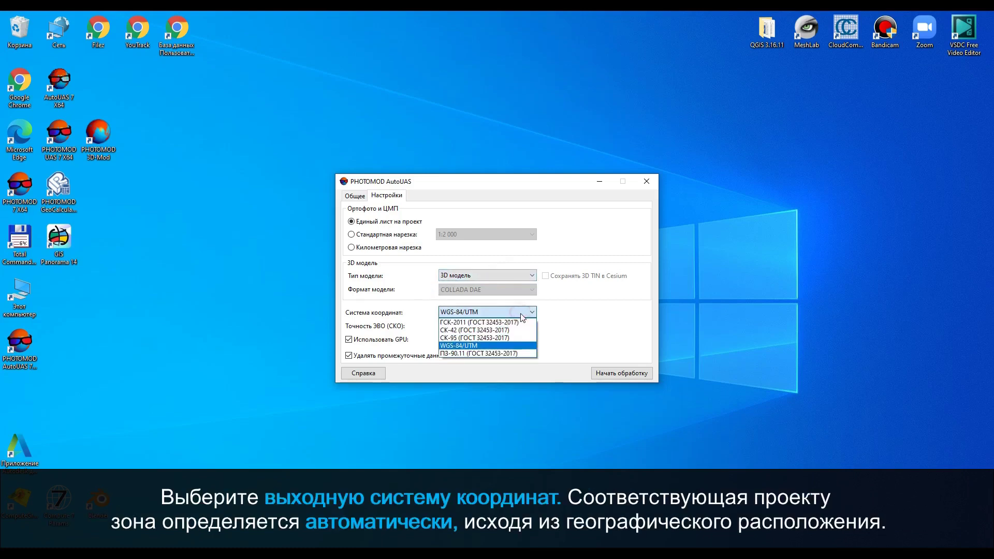
pyautogui.click(516, 346)
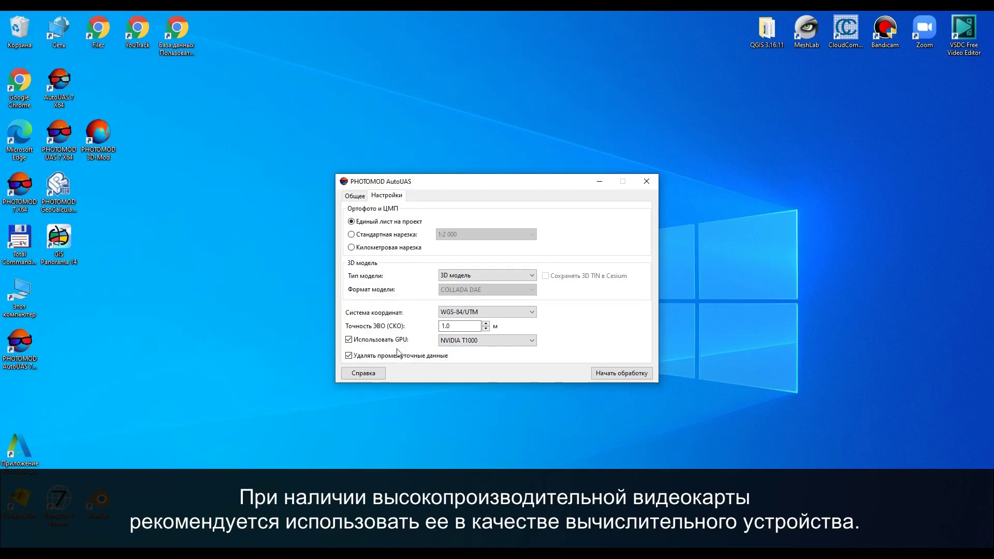
# Choose NVIDIA T1000 as the GPU and start processing the project.
pyautogui.click(484, 341)
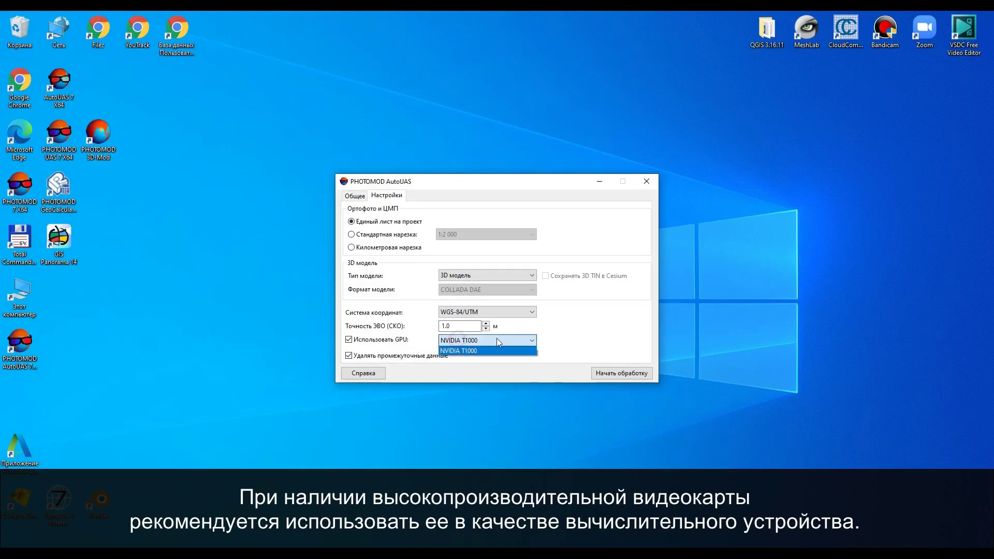
pyautogui.click(526, 350)
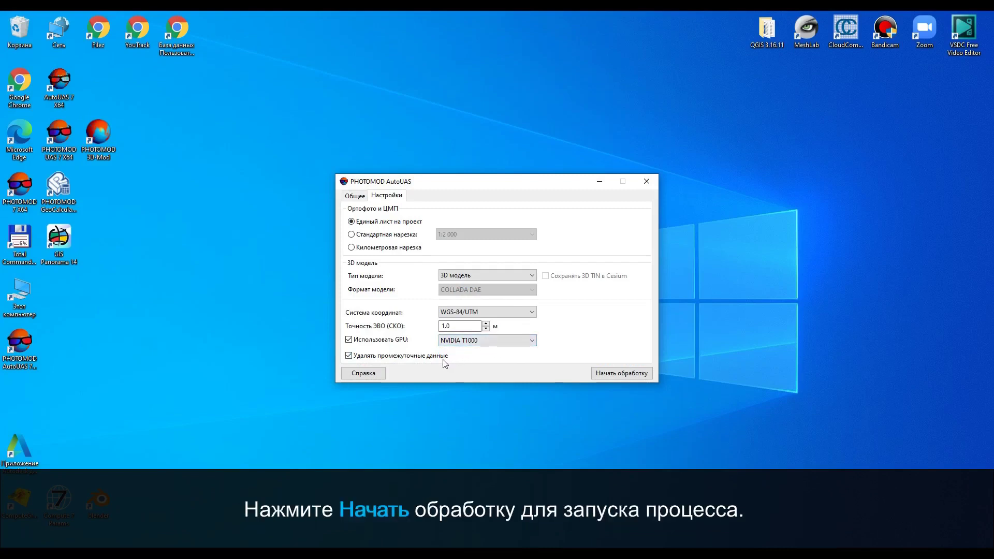
pyautogui.click(619, 375)
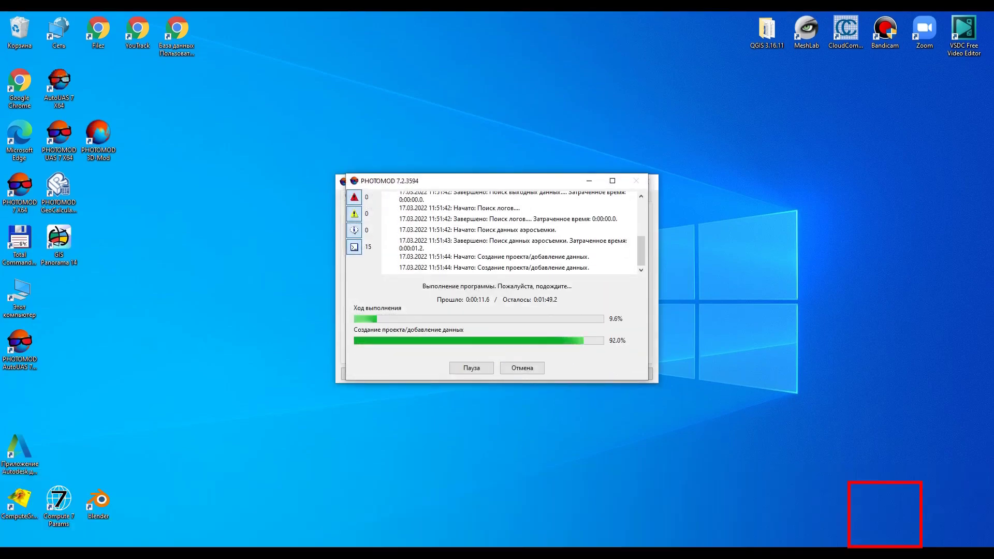
# Check the distributed processing monitor's computers and the progress of the tasks in its task list, then close the monitor.
pyautogui.click(883, 553)
pyautogui.click(883, 539)
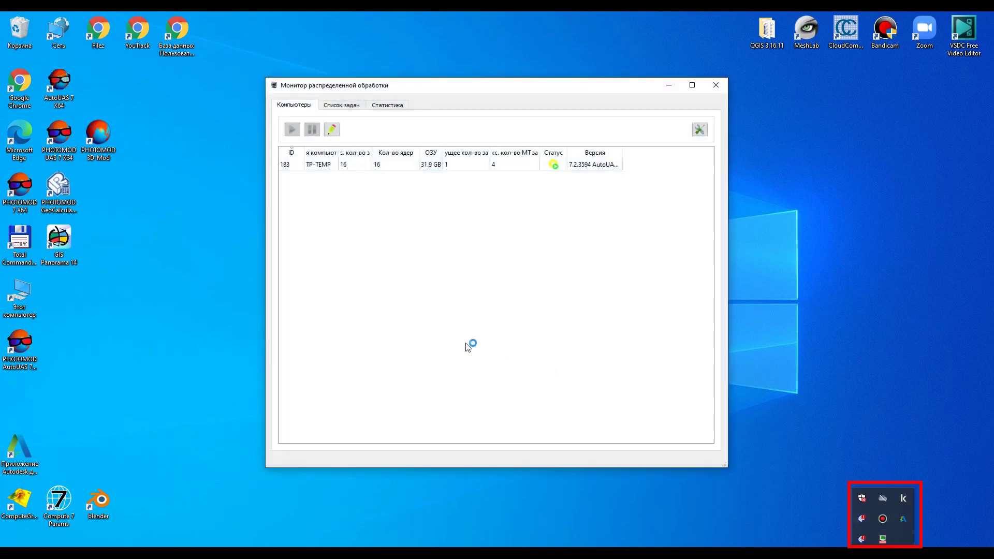
pyautogui.click(338, 105)
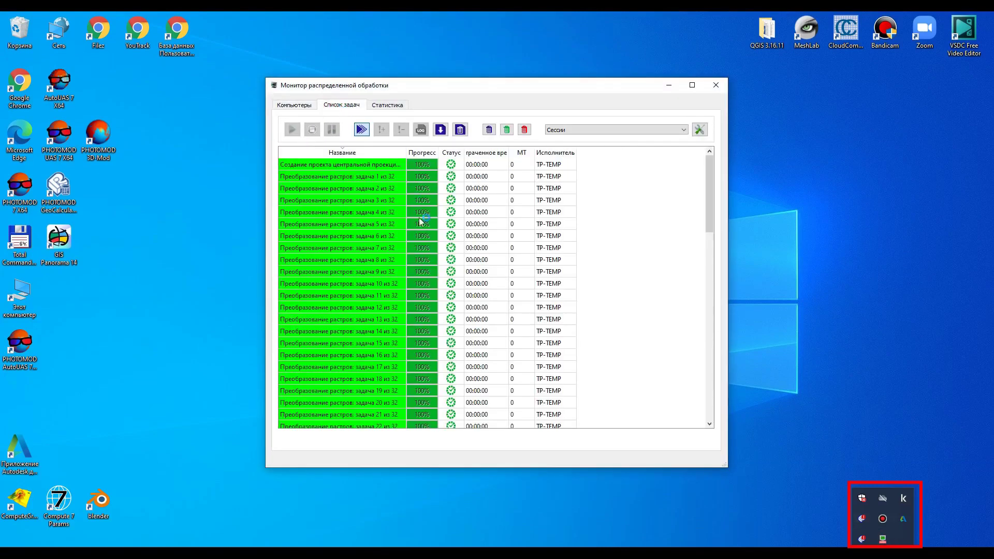
pyautogui.scroll(-5, 476, 246)
pyautogui.scroll(-10, 475, 247)
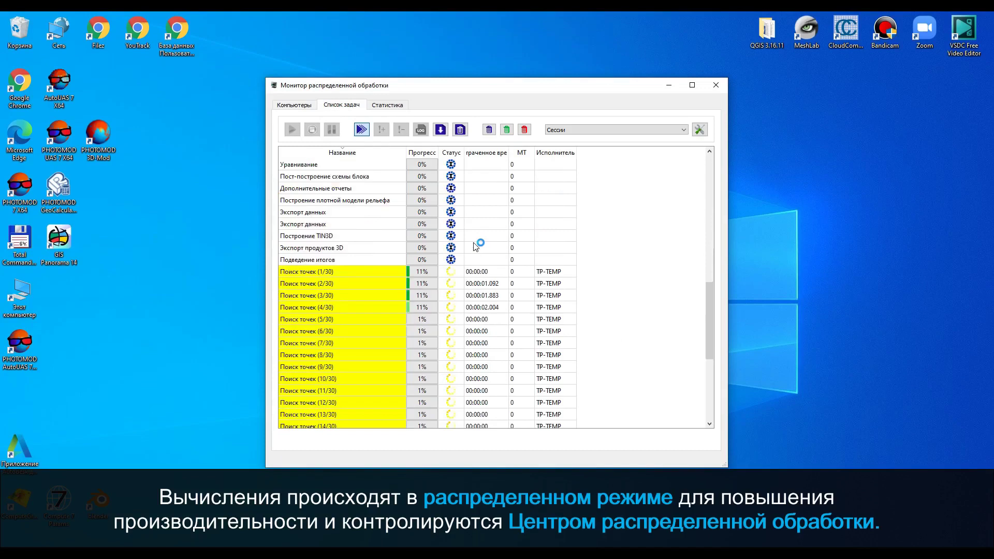
pyautogui.scroll(7, 475, 246)
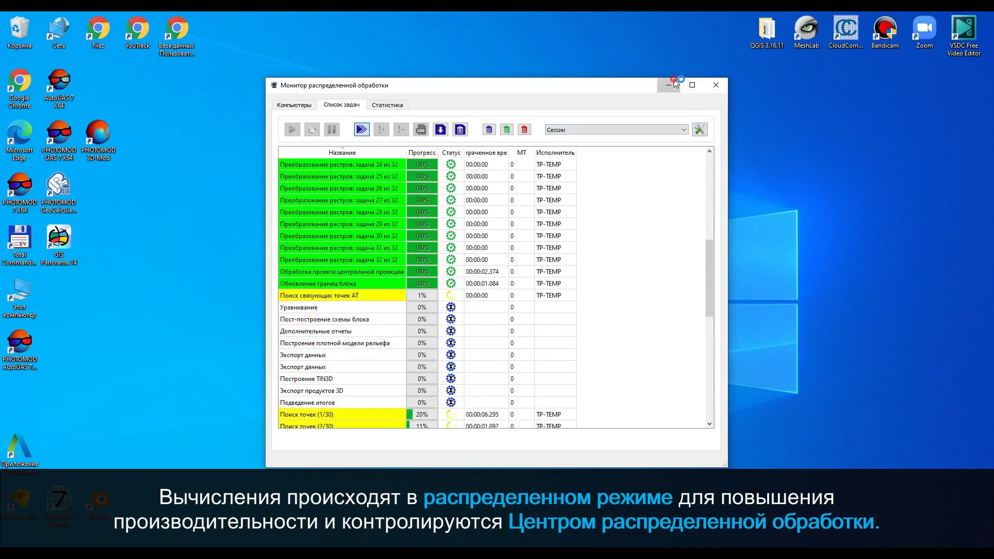
pyautogui.click(716, 85)
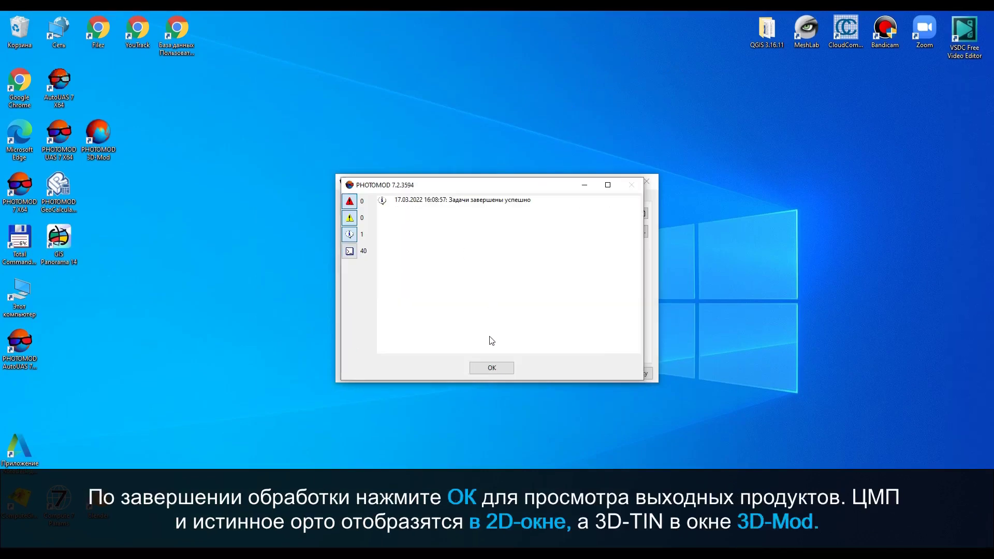
# Acknowledge the finished processing and close the Измерения and Маркер windows covering the digital surface model.
pyautogui.click(487, 367)
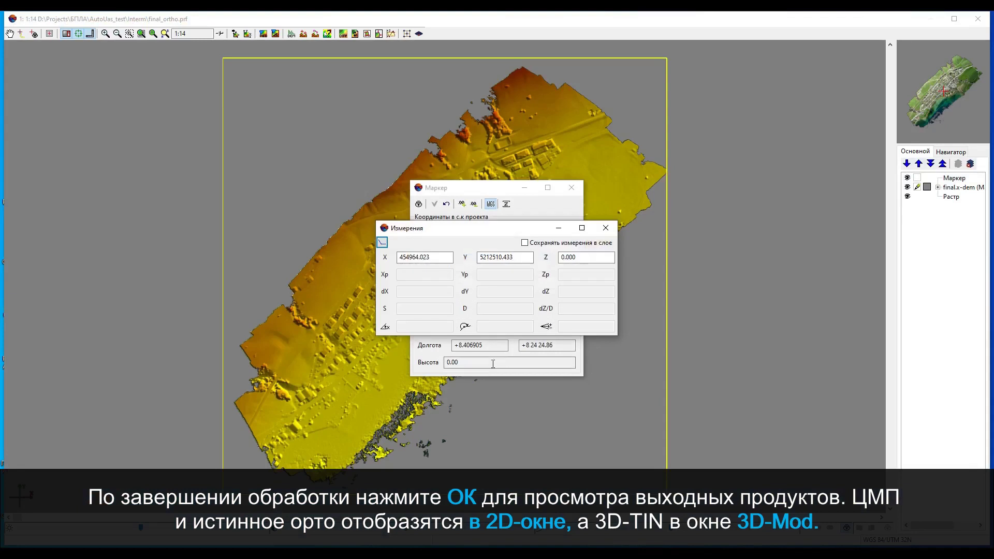
pyautogui.click(605, 228)
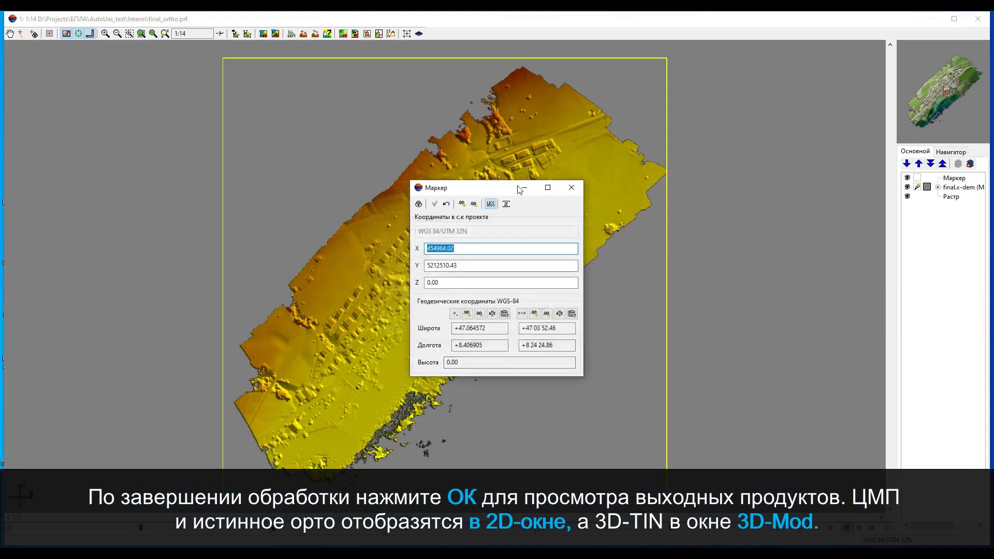
pyautogui.moveTo(505, 189); pyautogui.dragTo(763, 137)
pyautogui.click(829, 138)
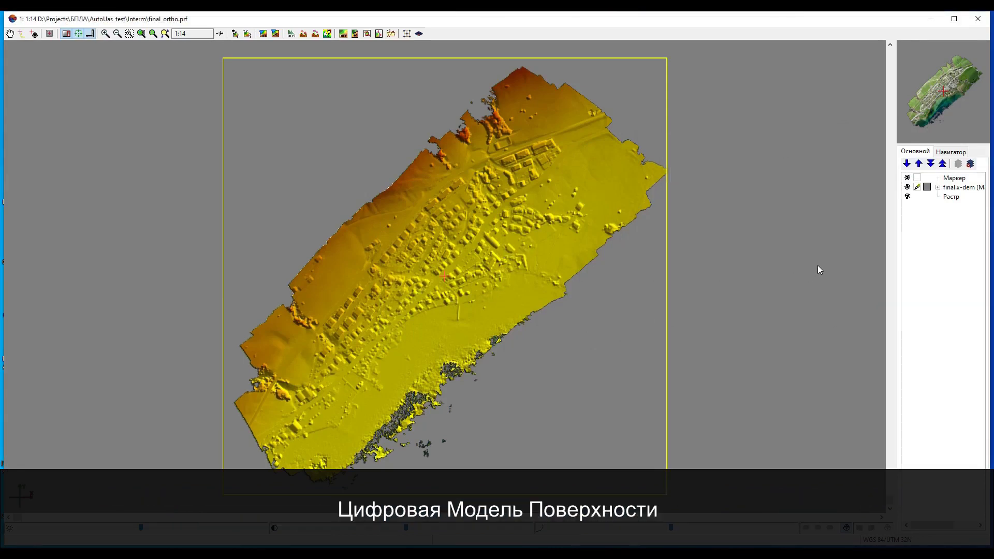
# Hide the final.x-dem layer and inspect the village buildings on the true orthophoto up close.
pyautogui.click(907, 188)
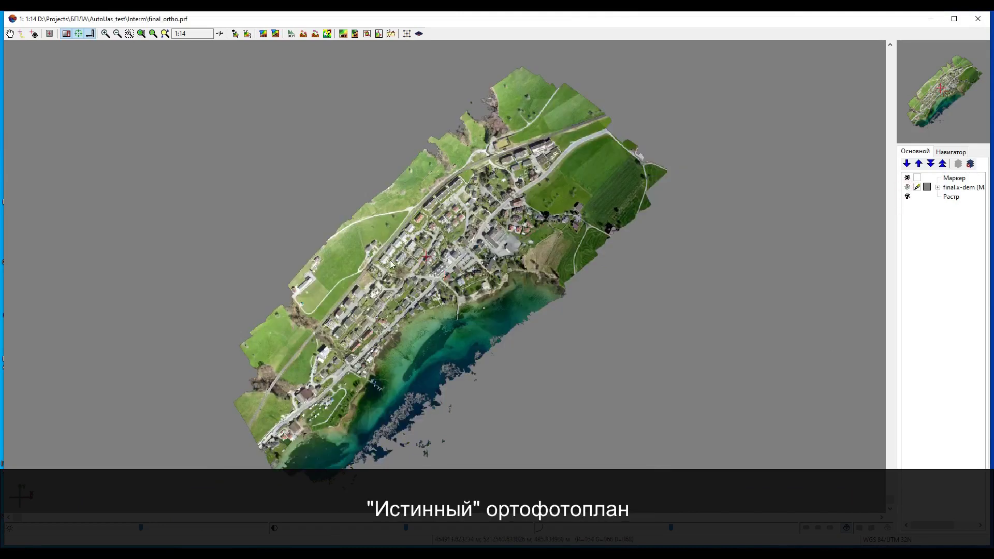
pyautogui.scroll(4, 391, 264)
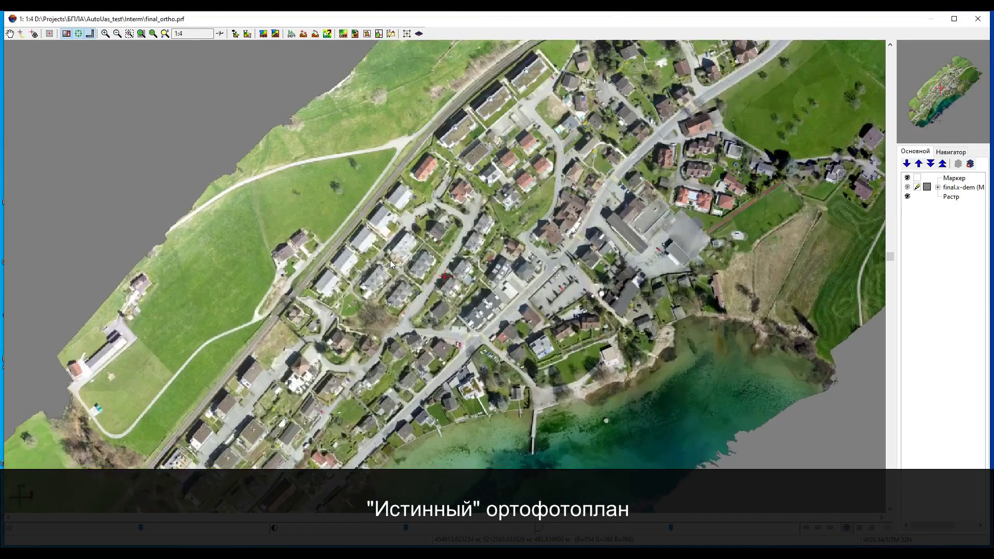
pyautogui.scroll(4, 391, 264)
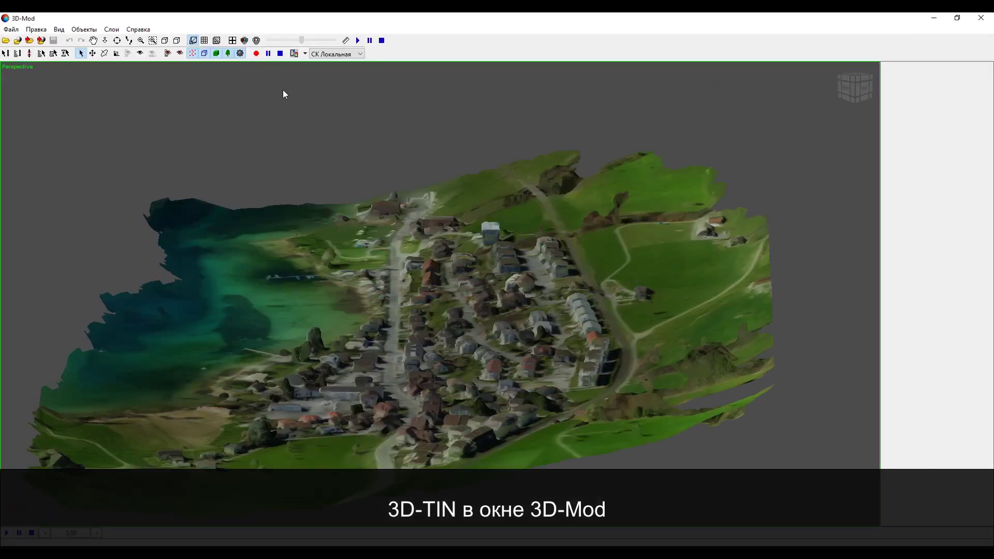
# Inspect the textured 3D-TIN model of the village from several angles in 3D-Mod.
pyautogui.click(117, 41)
pyautogui.moveTo(354, 283); pyautogui.dragTo(630, 349)
pyautogui.moveTo(688, 317); pyautogui.dragTo(439, 339, button='middle')
pyautogui.click(117, 40)
pyautogui.moveTo(427, 221); pyautogui.dragTo(439, 171)
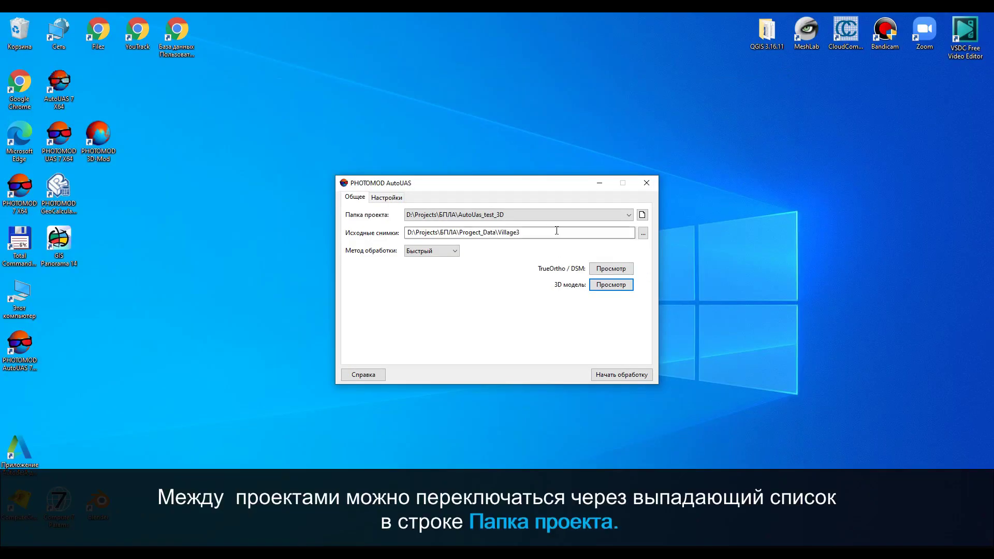
# Keep AutoUas_test_3D as the project folder and view its TrueOrtho / DSM output without the Измерения and Маркер windows, closing the viewer when done.
pyautogui.click(556, 217)
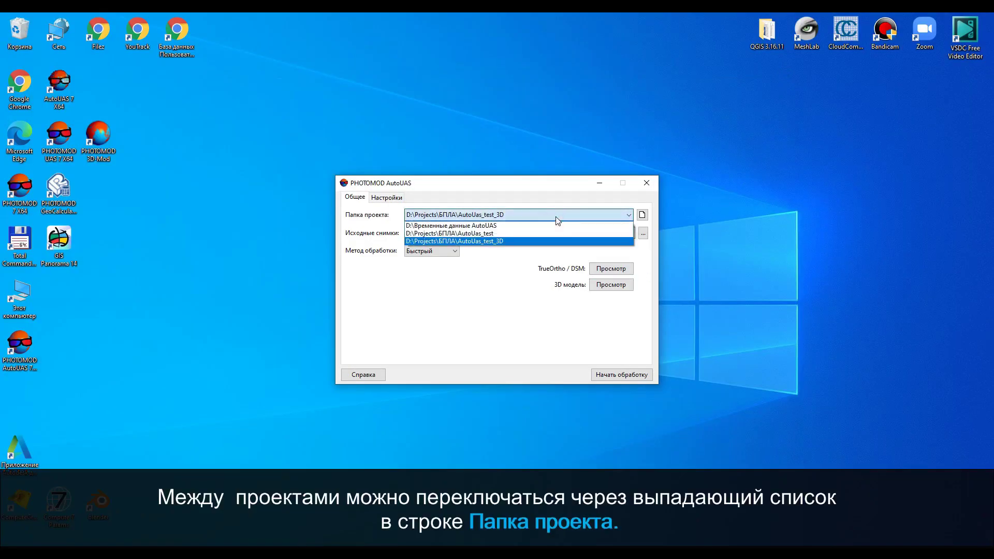
pyautogui.click(532, 253)
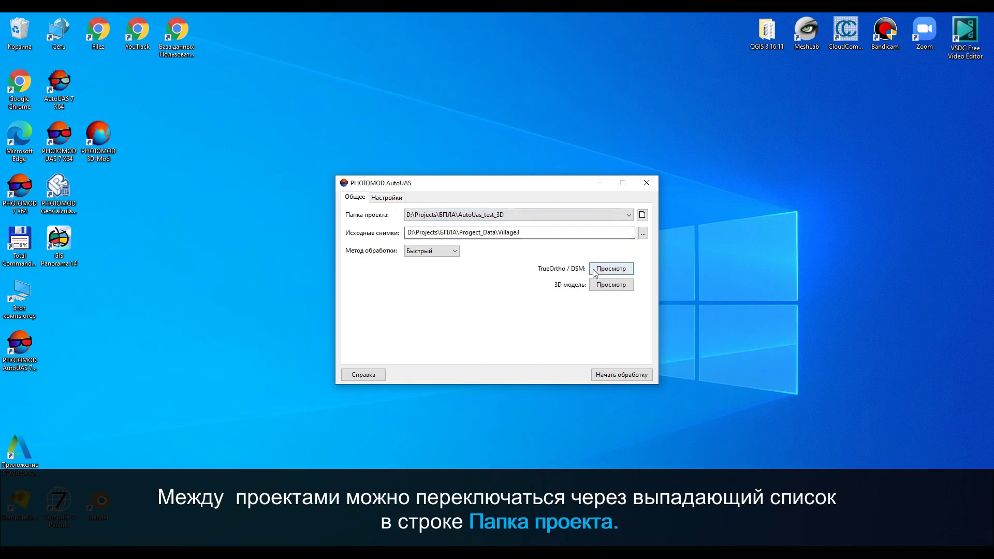
pyautogui.click(594, 270)
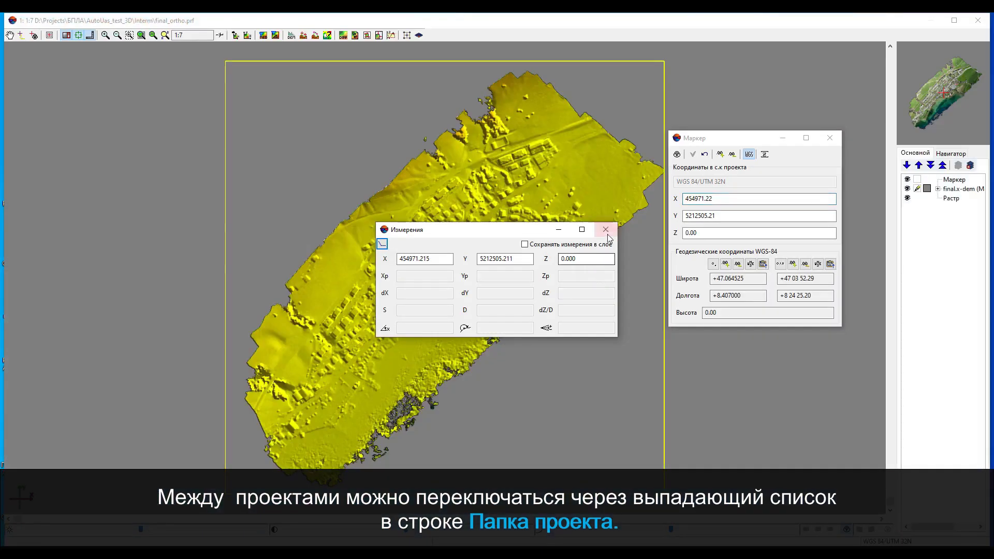
pyautogui.click(612, 228)
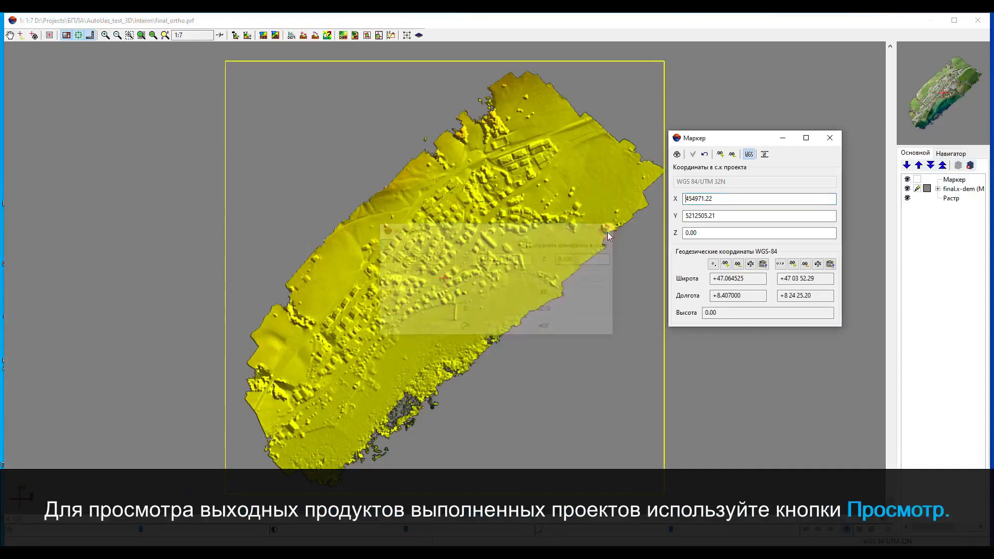
pyautogui.click(831, 138)
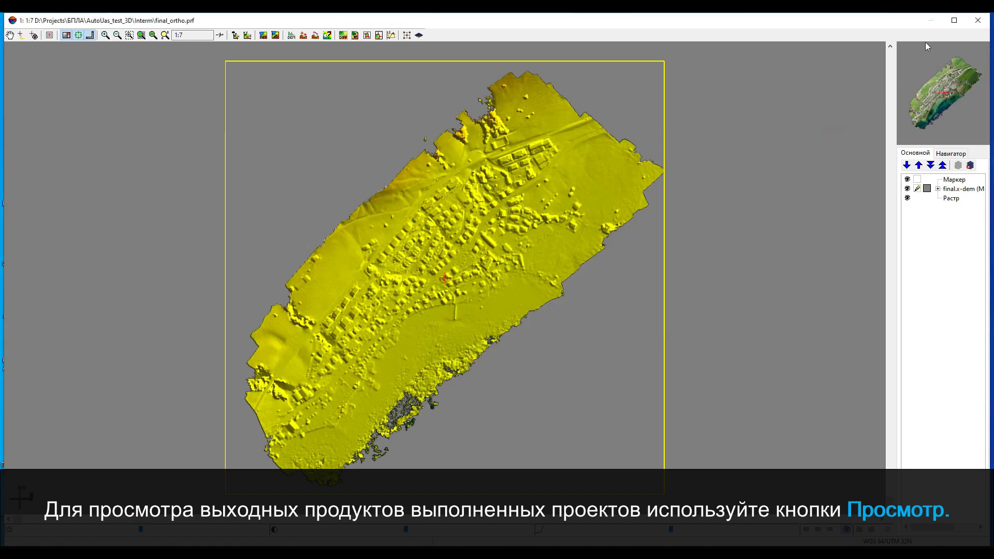
pyautogui.click(978, 20)
# View the 3D model of the AutoUas_test_3D project at different magnifications and close 3D-Mod.
pyautogui.click(611, 285)
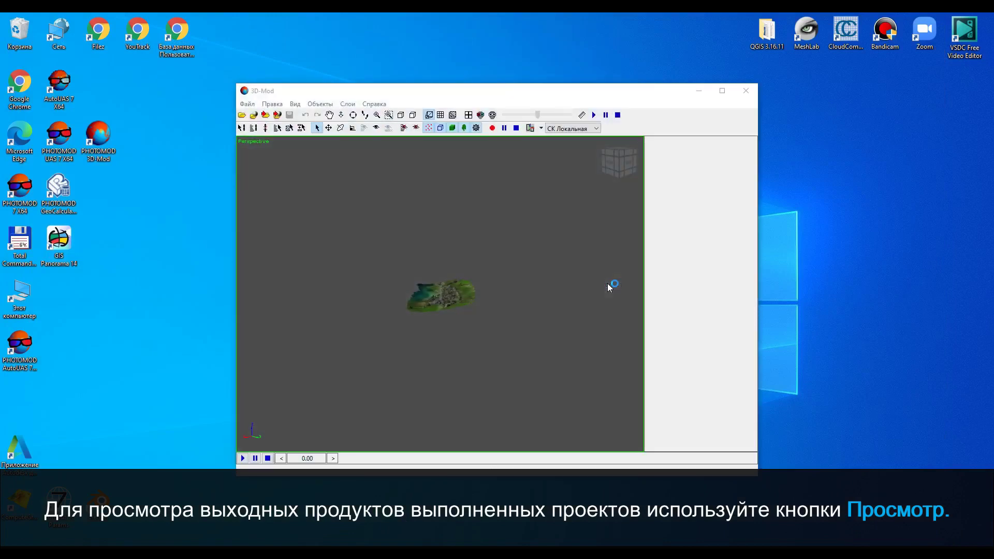
pyautogui.scroll(3, 451, 302)
pyautogui.scroll(-2, 492, 274)
pyautogui.click(746, 92)
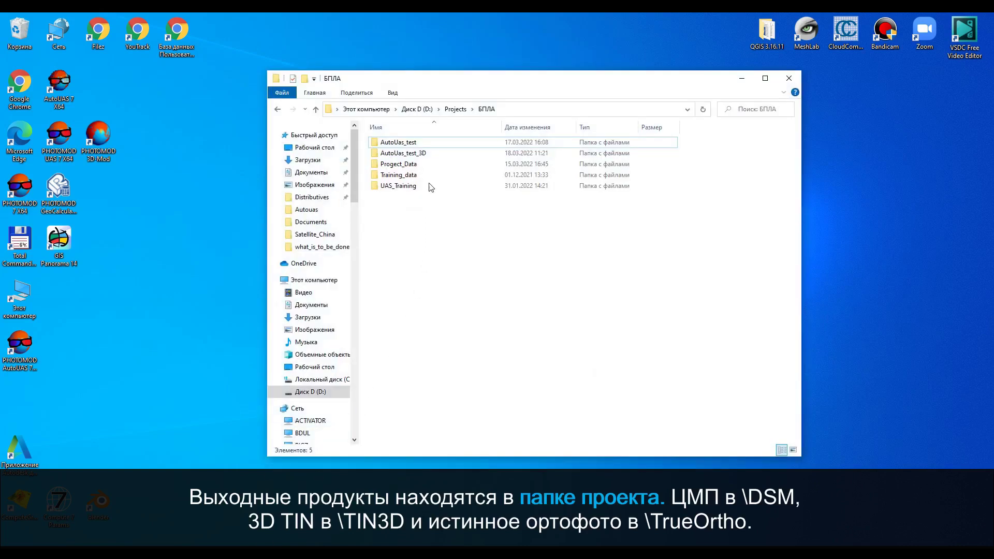
# In File Explorer, examine the contents of the DSM and TIN3D subfolders of the AutoUas_test_3D project folder.
pyautogui.doubleClick(426, 154)
pyautogui.doubleClick(426, 146)
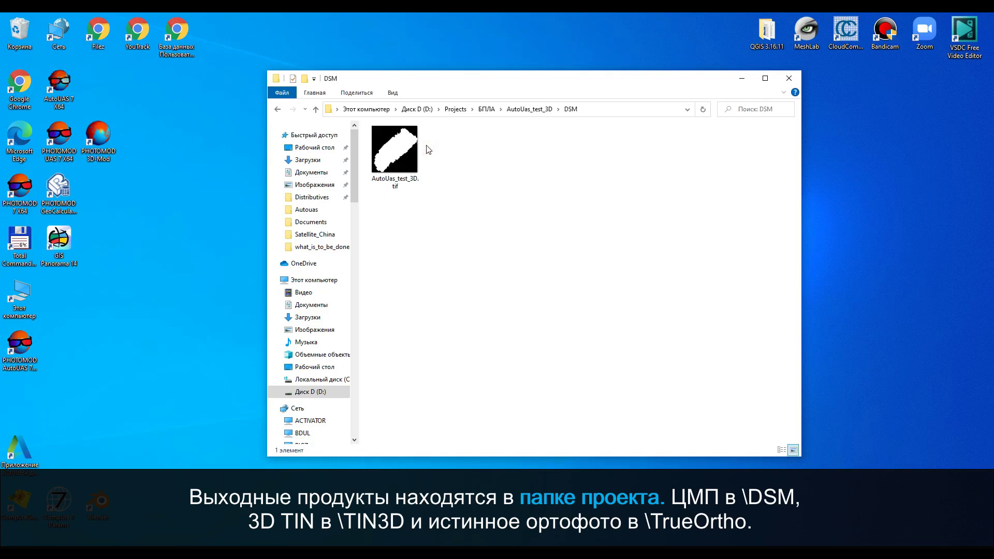
pyautogui.click(275, 109)
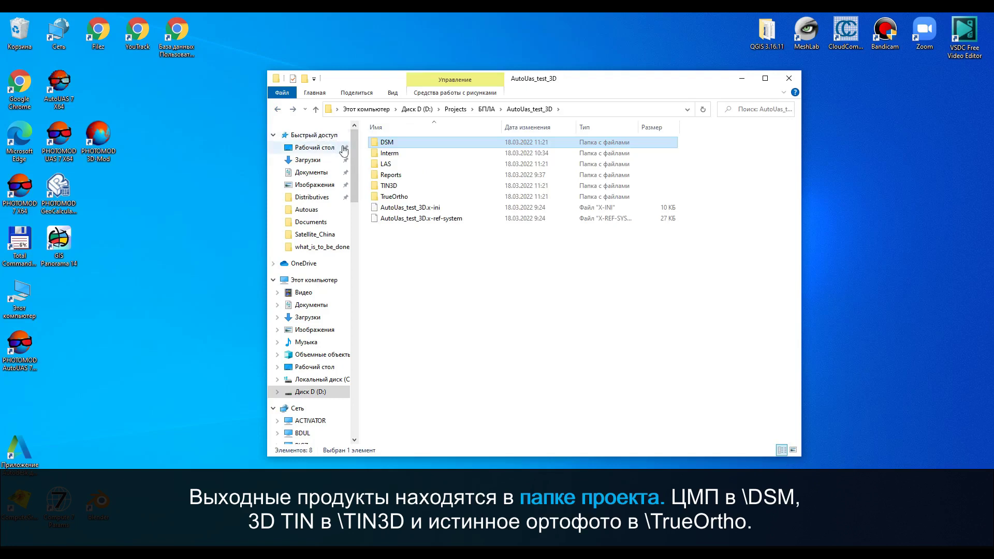
pyautogui.doubleClick(384, 187)
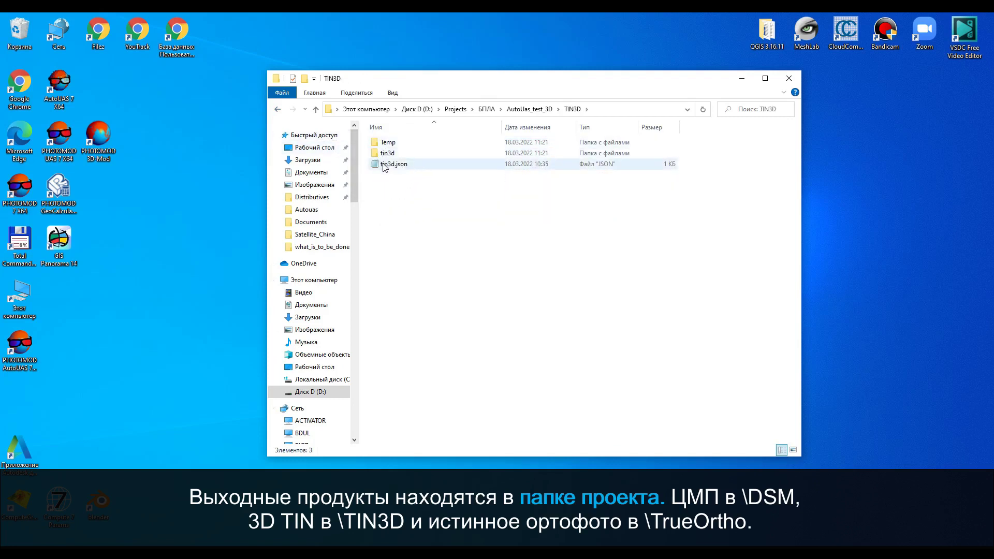
pyautogui.click(277, 109)
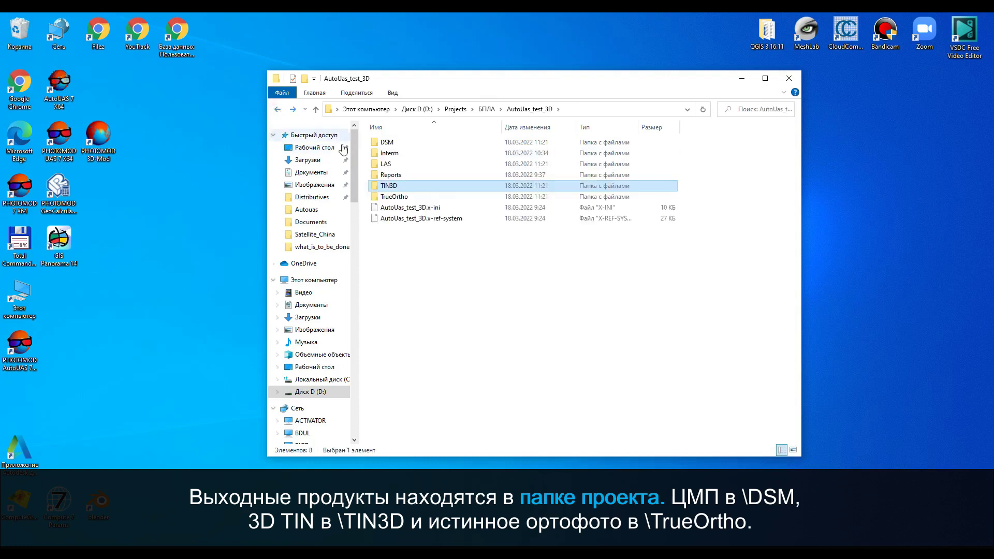
# View the orthophoto AutoUas_test_3D.tif from the TrueOrtho subfolder in the photo viewer and close it.
pyautogui.doubleClick(388, 197)
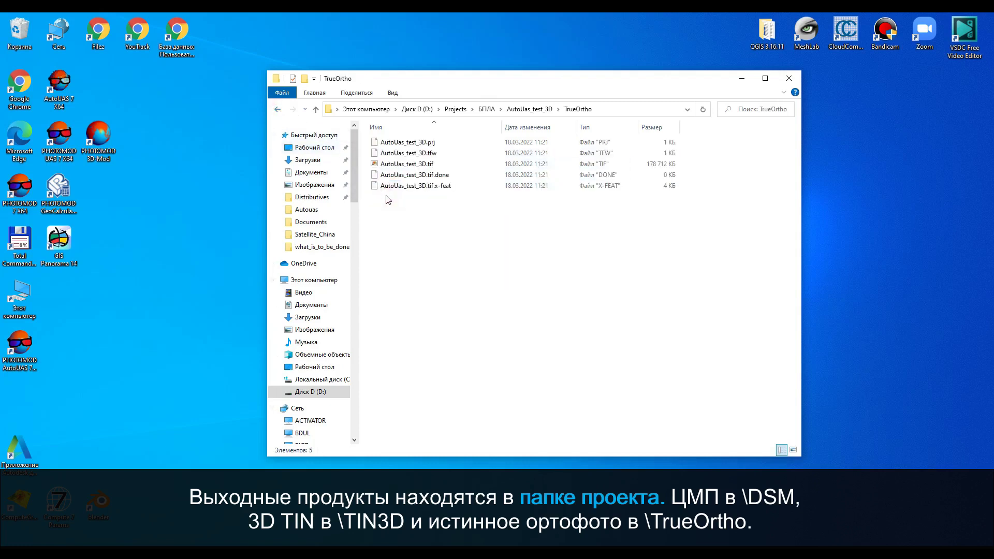
pyautogui.doubleClick(409, 165)
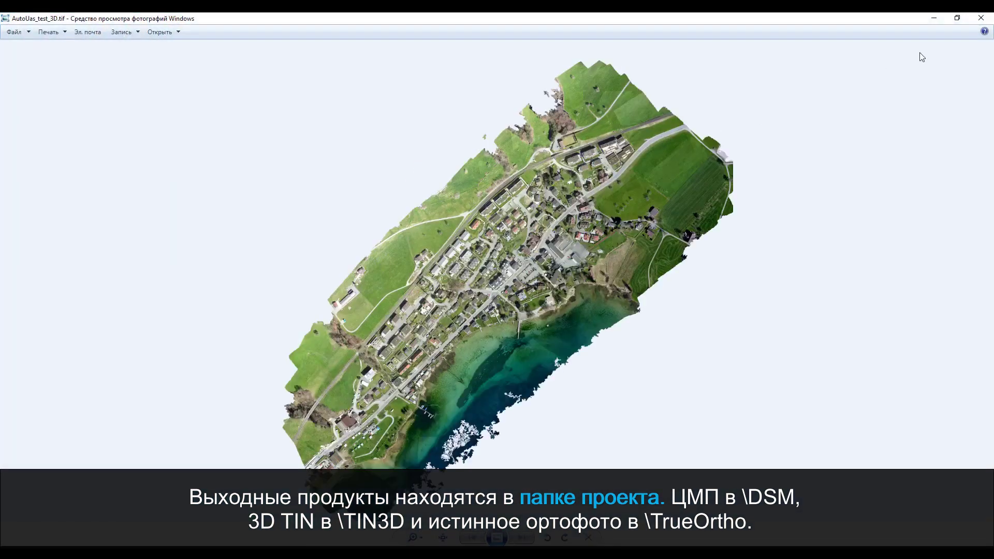
pyautogui.click(981, 19)
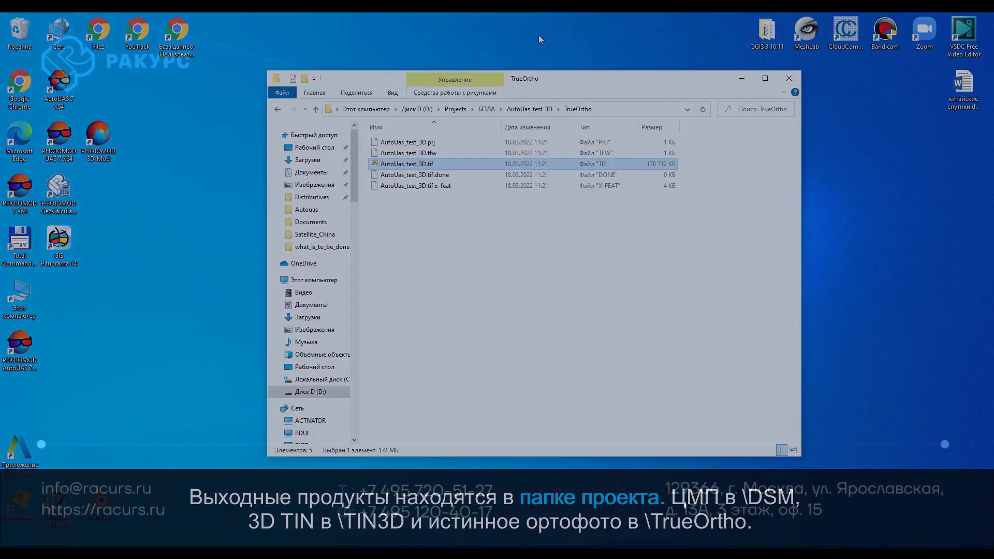